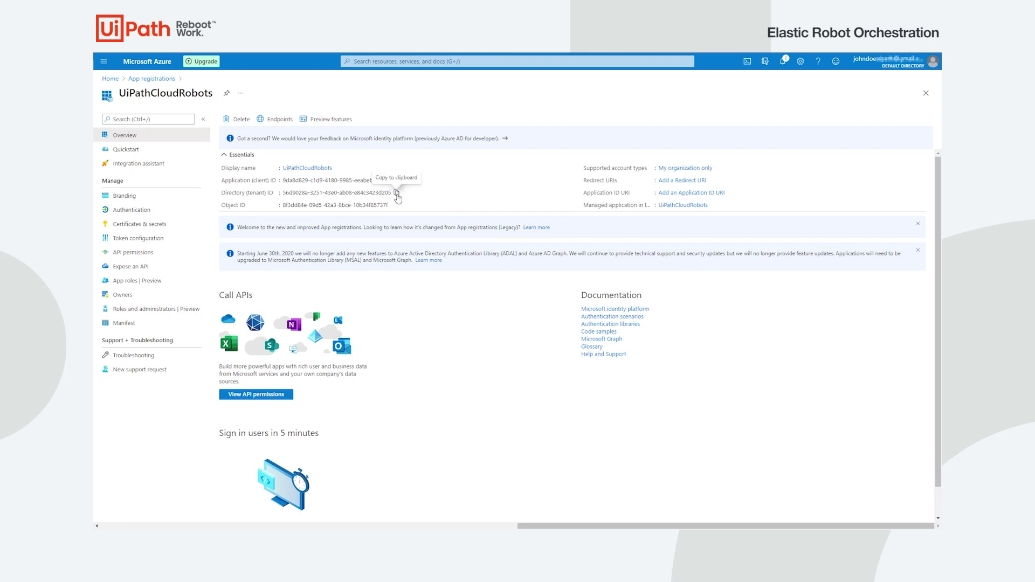
- Copy the tenant ID, then add client secret 'UiPathCloudRobotsSecret' and copy its value
left_click(397, 180)
left_click(161, 224)
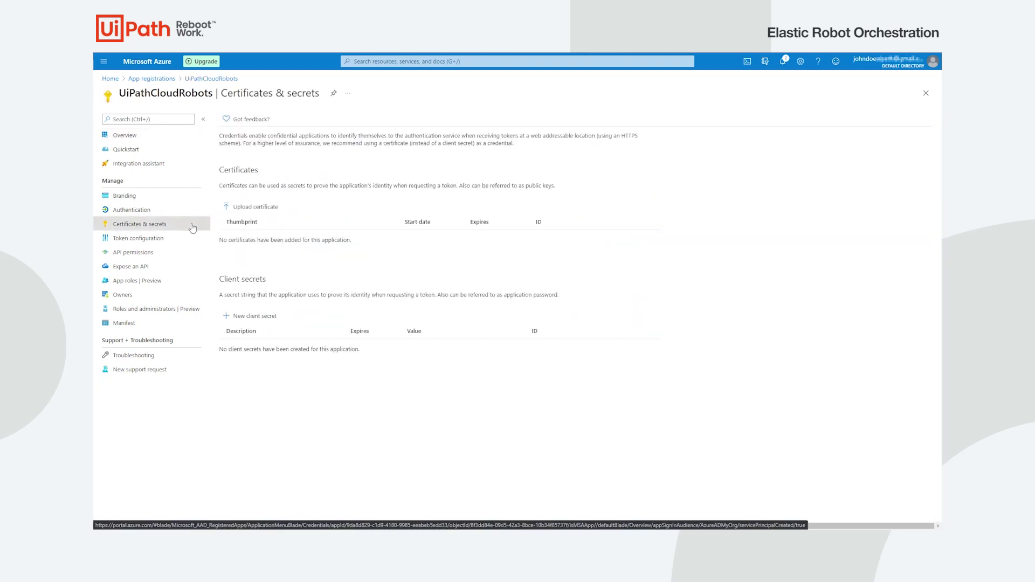
left_click(273, 320)
type("UiPathCloudRobotsSecret")
left_click(246, 233)
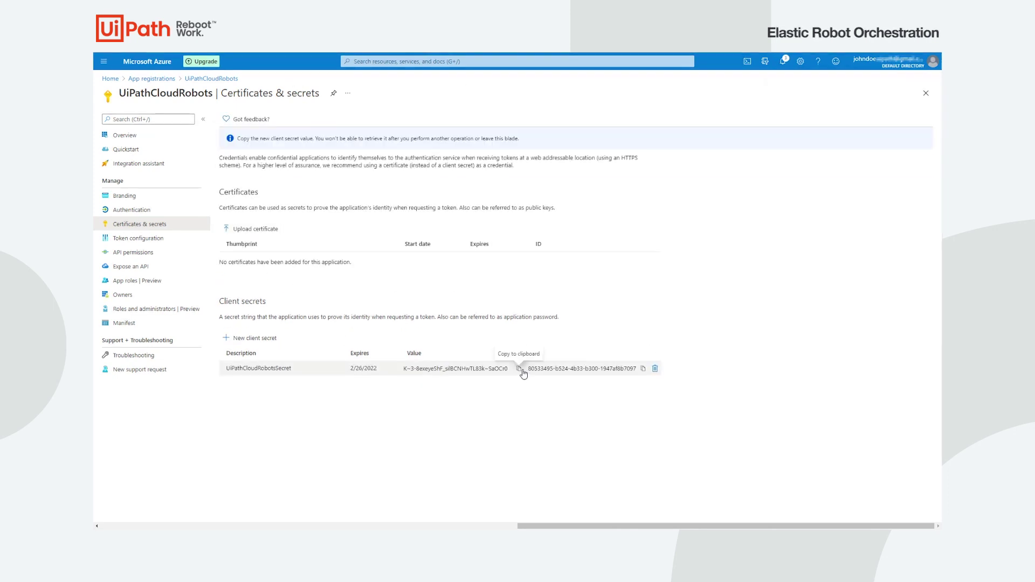
left_click(519, 369)
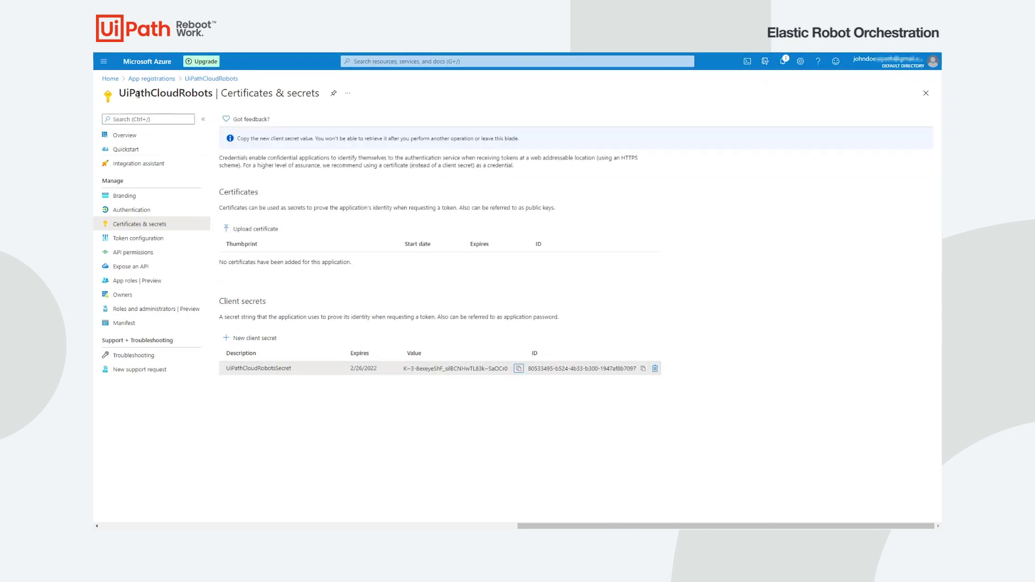
left_click(110, 78)
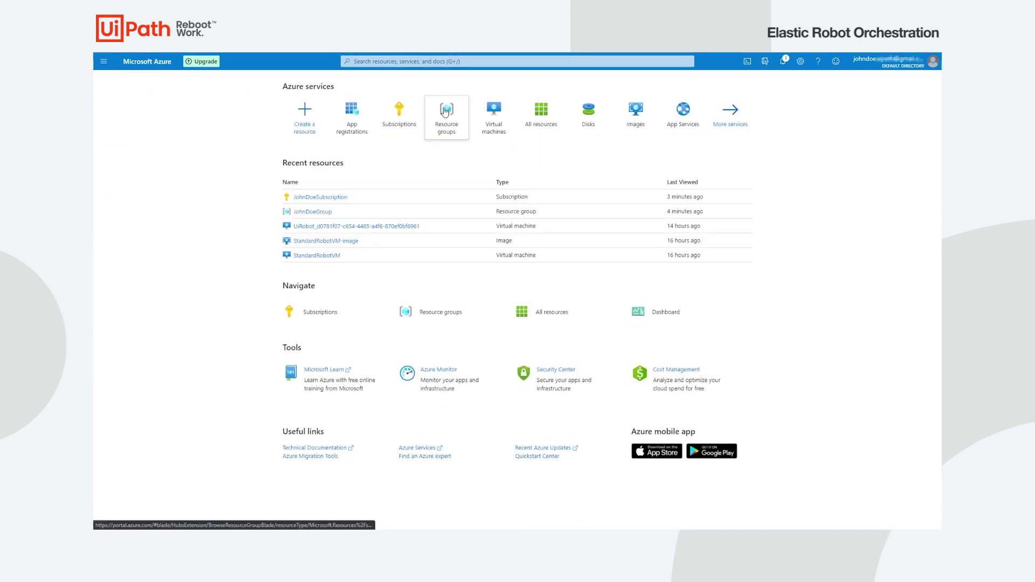
- Assign the Owner role on JohndoeGroup to the UiPathCloudRobots app through Access control (IAM)
left_click(446, 113)
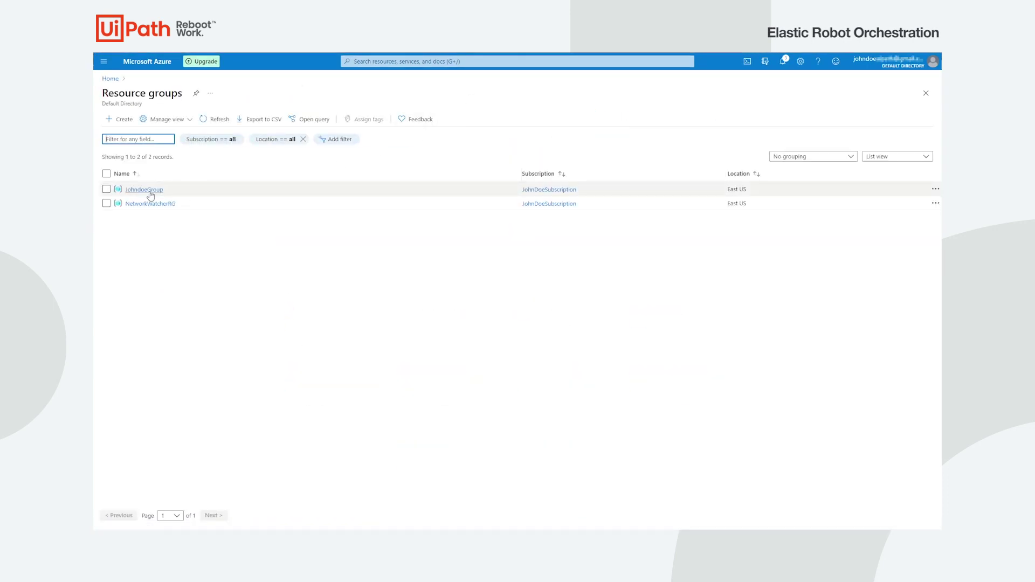
left_click(150, 192)
left_click(315, 164)
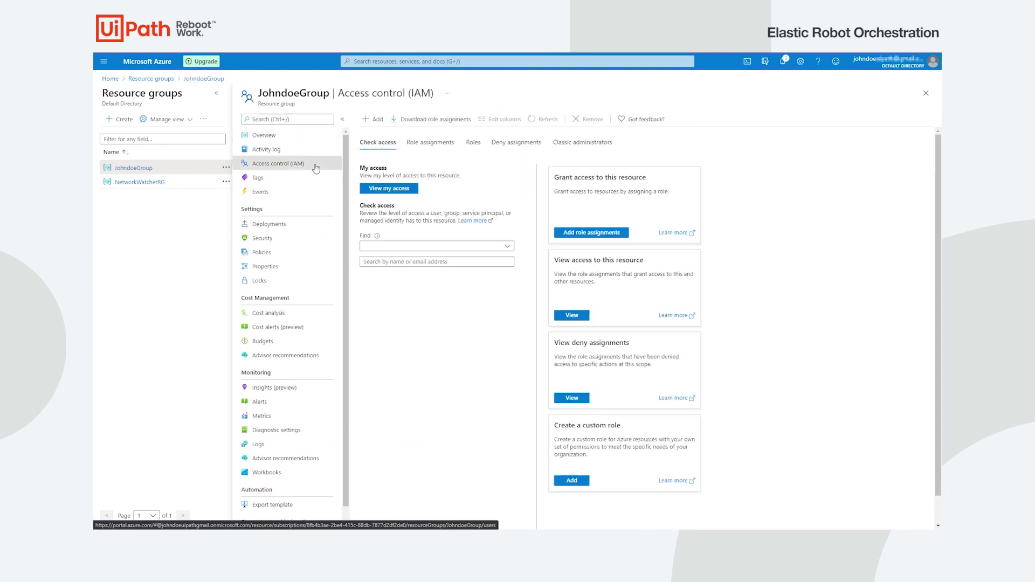
left_click(372, 121)
left_click(386, 143)
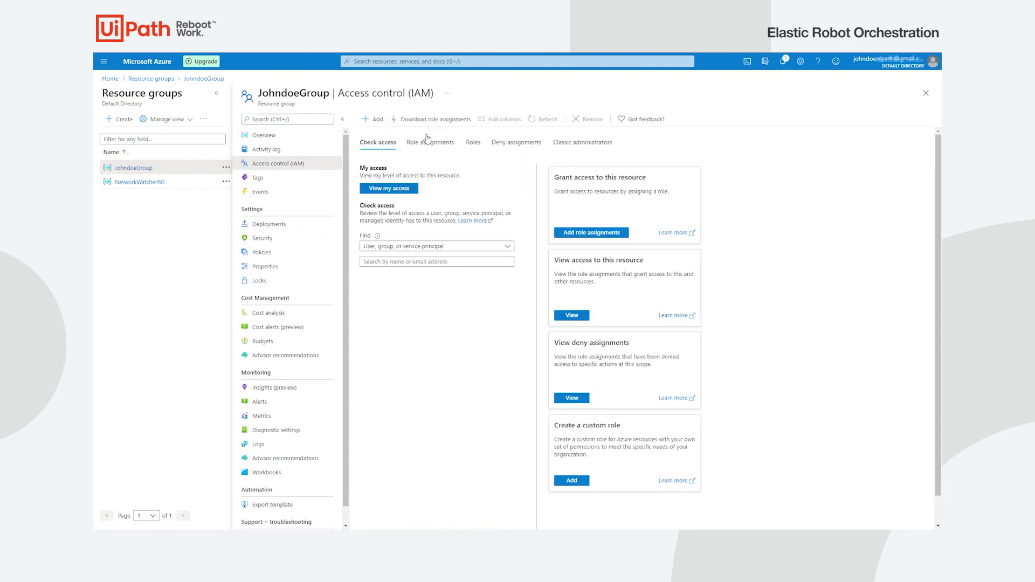
left_click(811, 119)
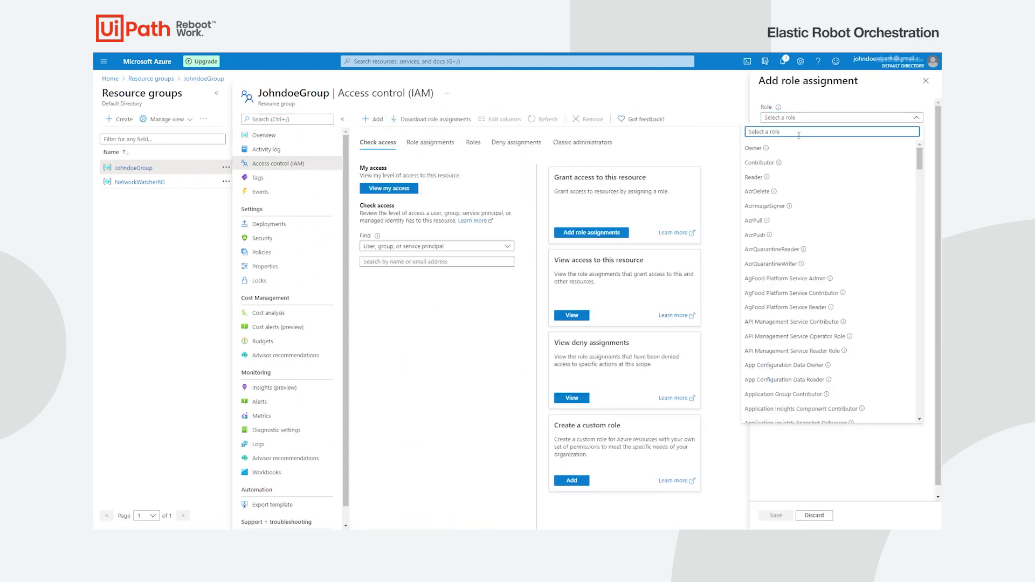
left_click(778, 150)
left_click(817, 168)
type("UiPathCloudRobots")
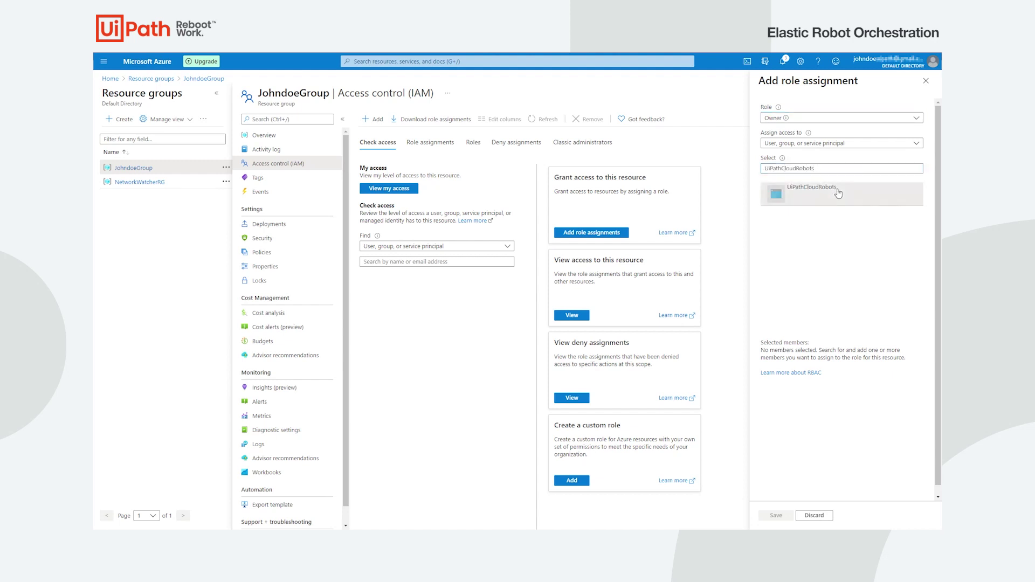
left_click(838, 194)
left_click(786, 516)
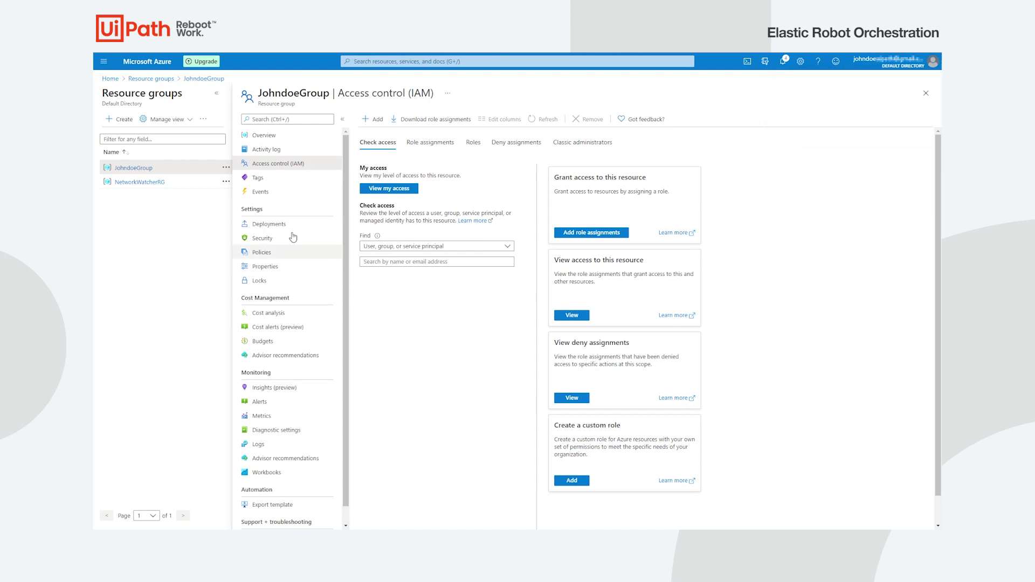
left_click(109, 79)
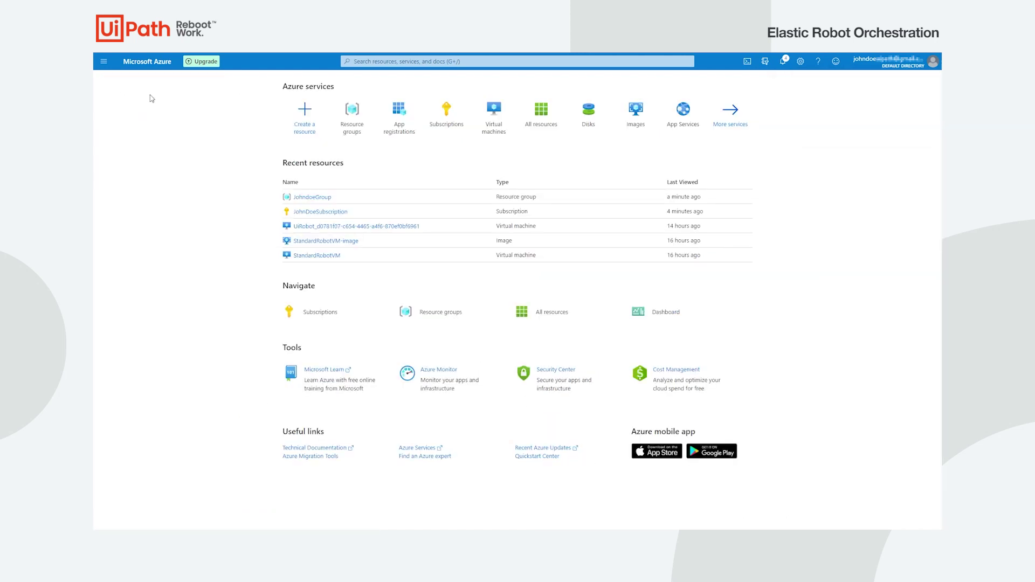
- Start a VM named CloudRobotsVM in JohndoeGroup with Windows 10 Pro 2004 and Standard_D2s_v3 size
left_click(494, 111)
left_click(137, 120)
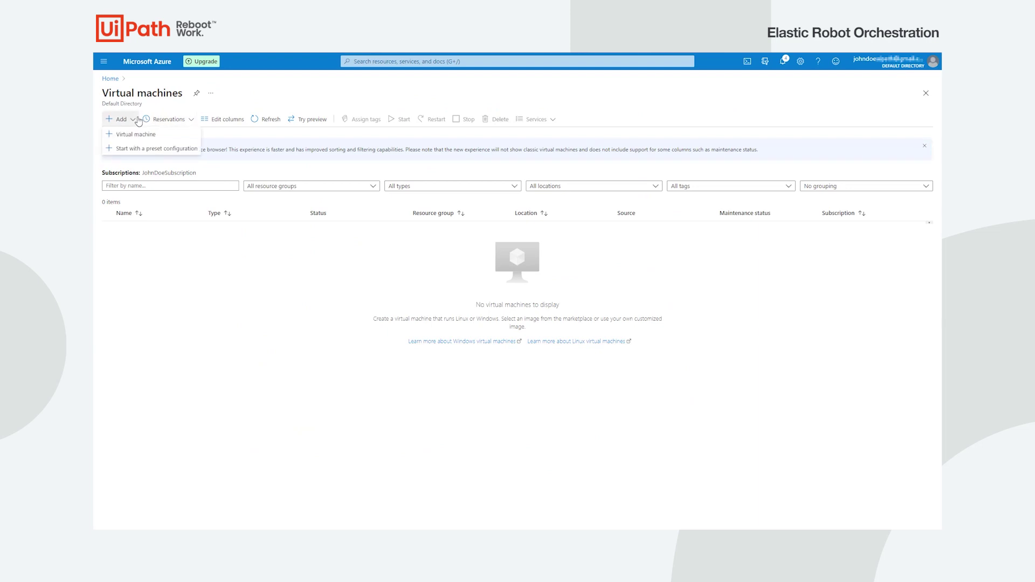
left_click(134, 134)
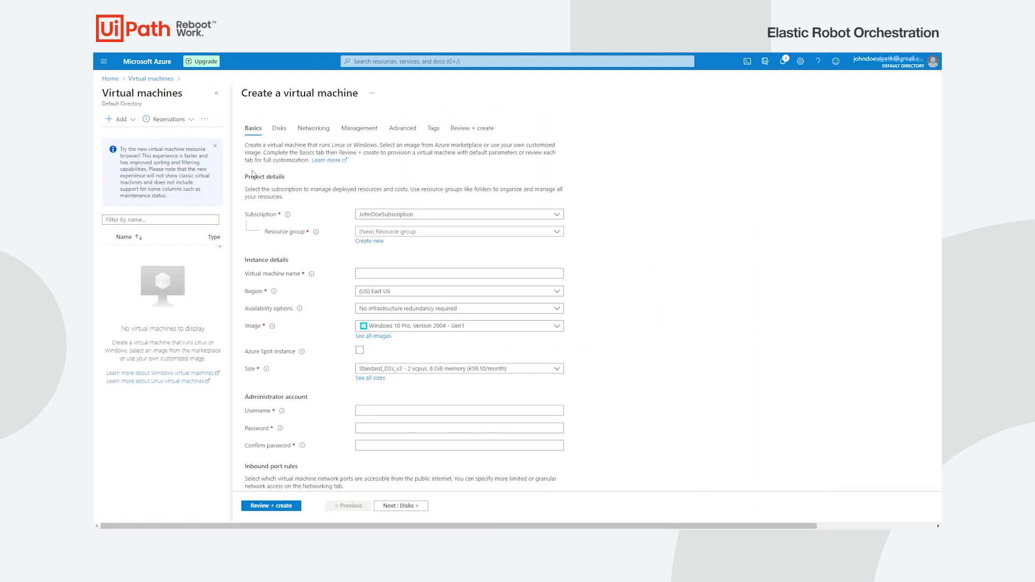
left_click(403, 232)
left_click(412, 268)
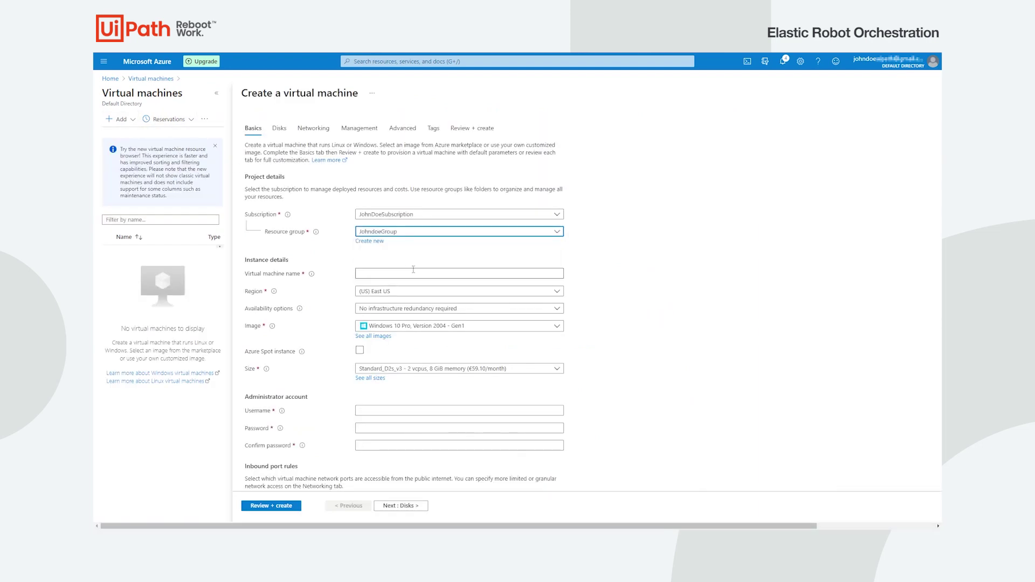
left_click(416, 272)
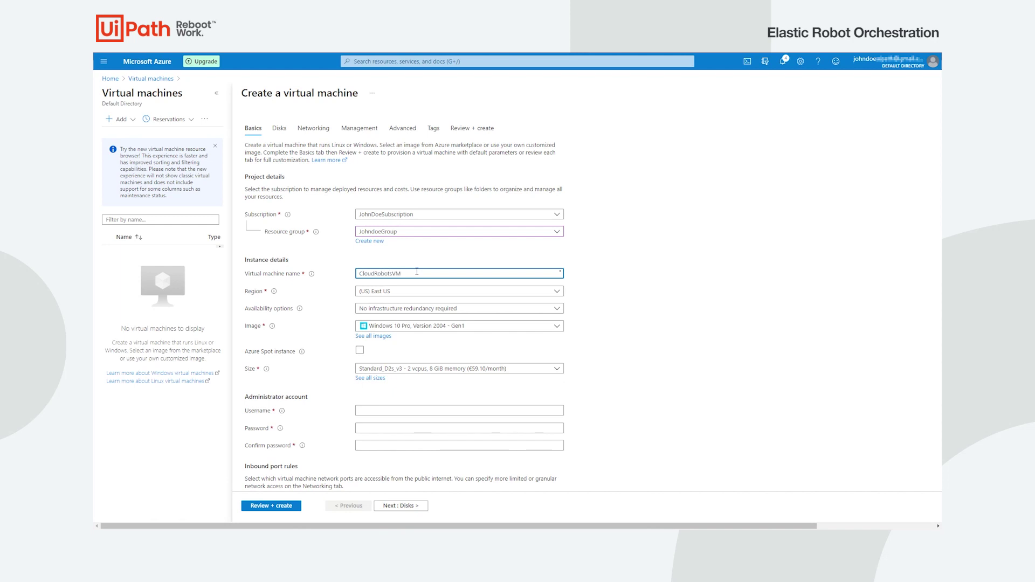
left_click(472, 325)
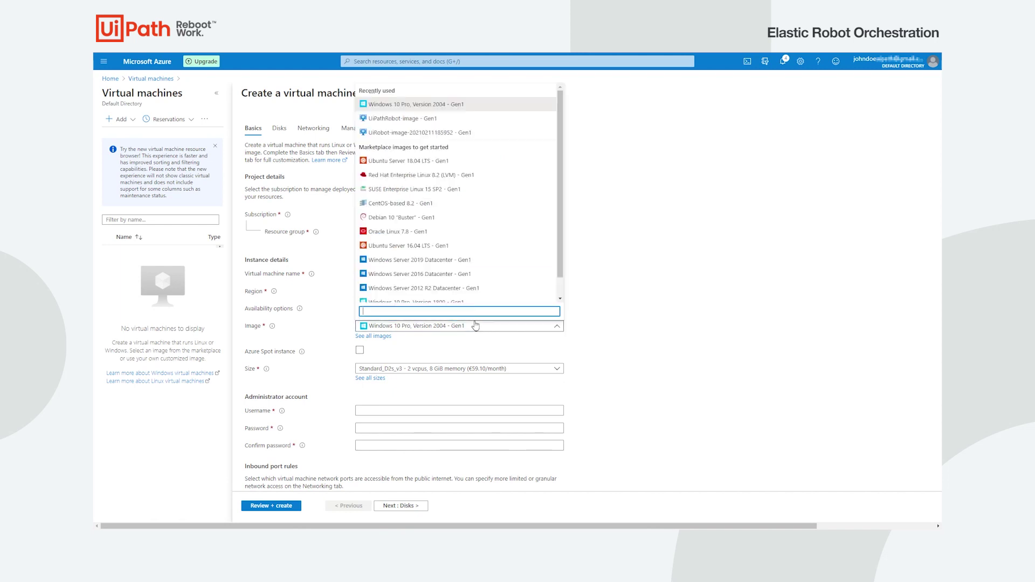
left_click(453, 104)
left_click(519, 370)
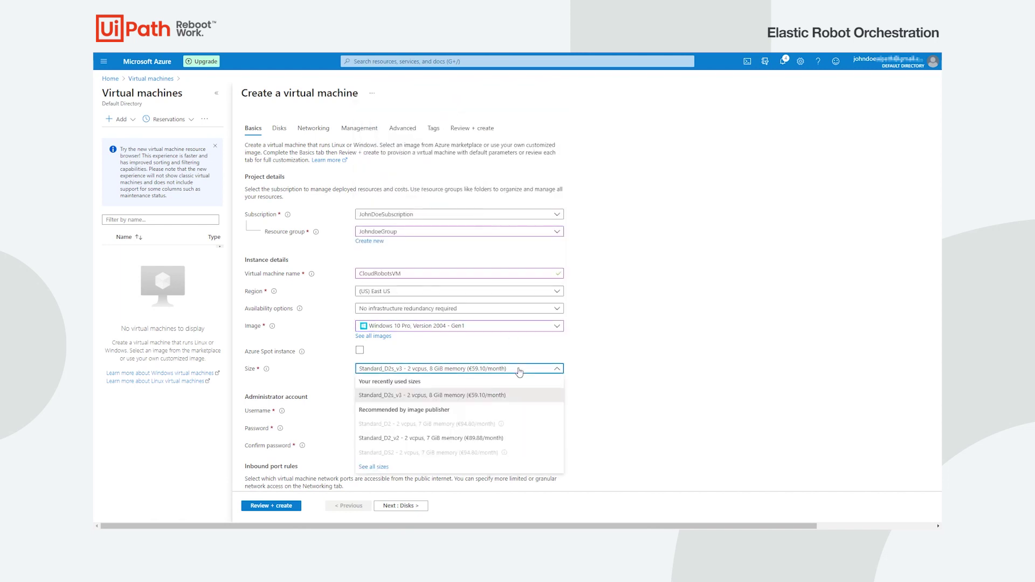
left_click(490, 395)
- Set admin user uipathadmin with a password, confirm Windows licensing, and create the VM
left_click(456, 411)
type("uipathadmin")
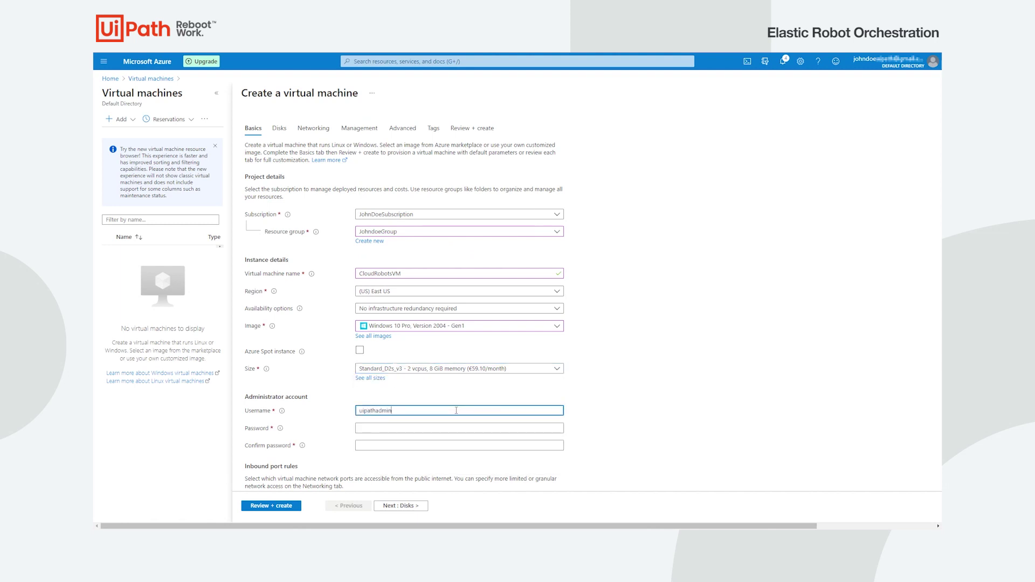
left_click(413, 428)
type("****")
left_click(450, 446)
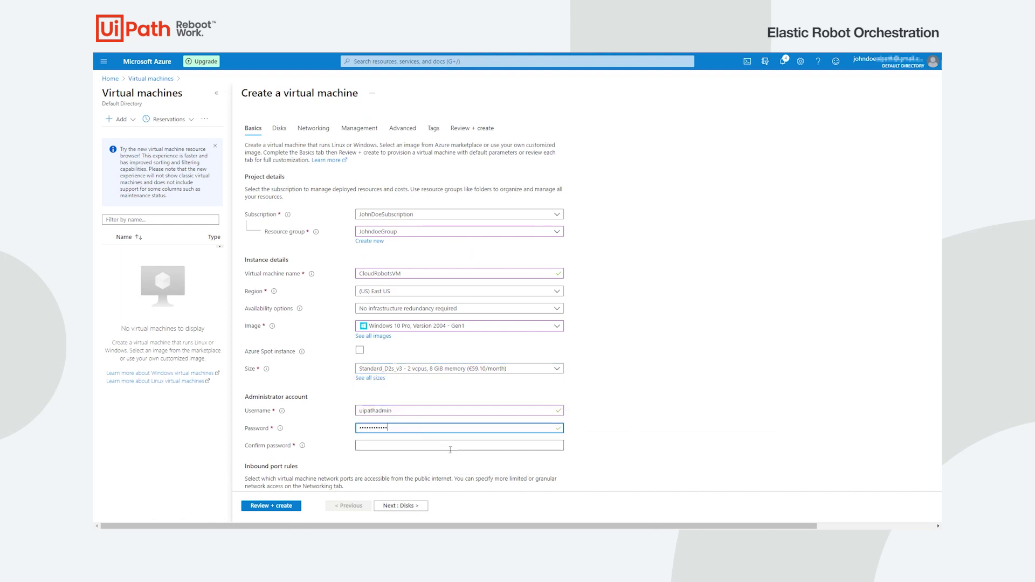
type("*****")
scroll(450, 450, "down", 3)
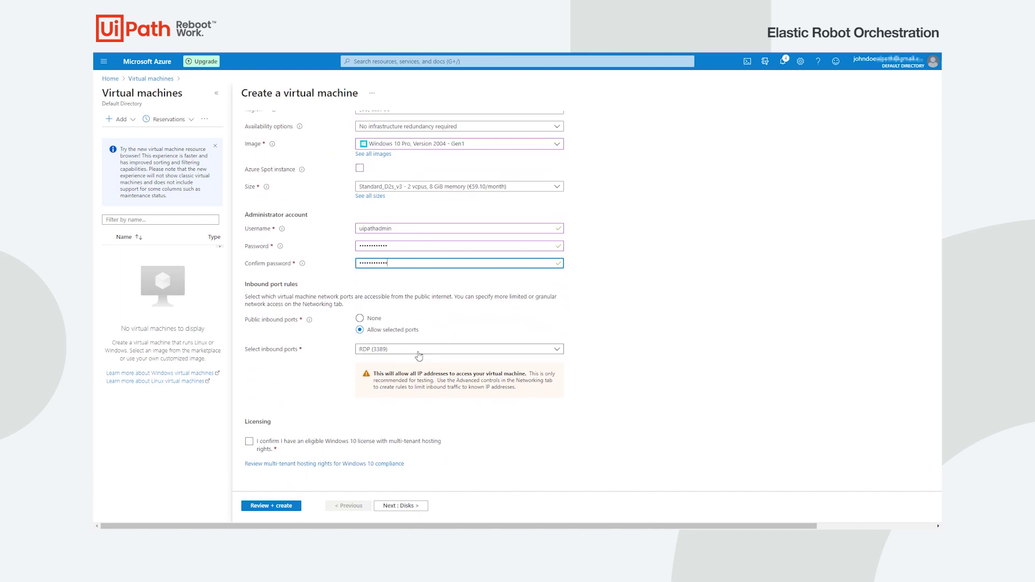
left_click(249, 441)
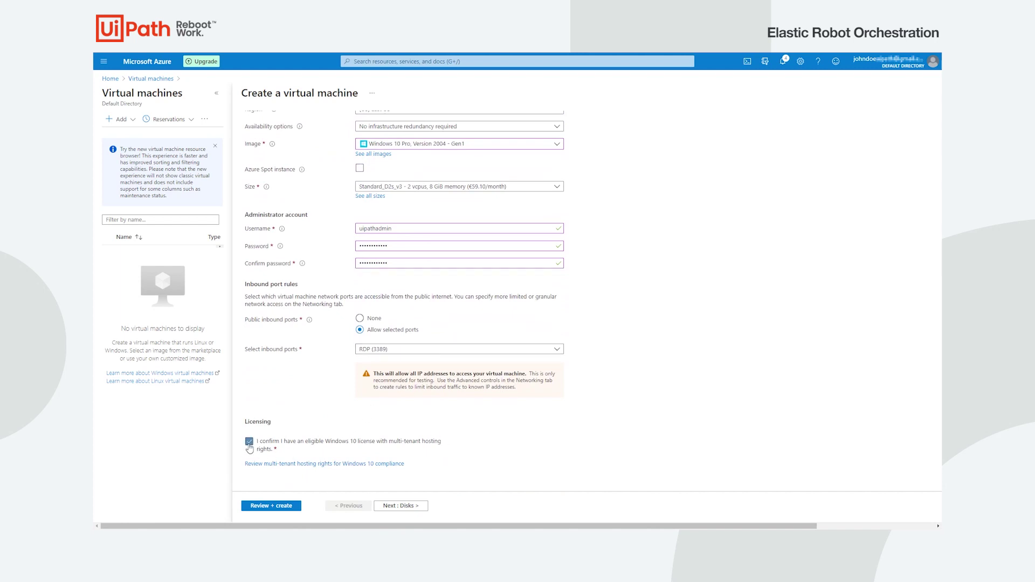
left_click(288, 507)
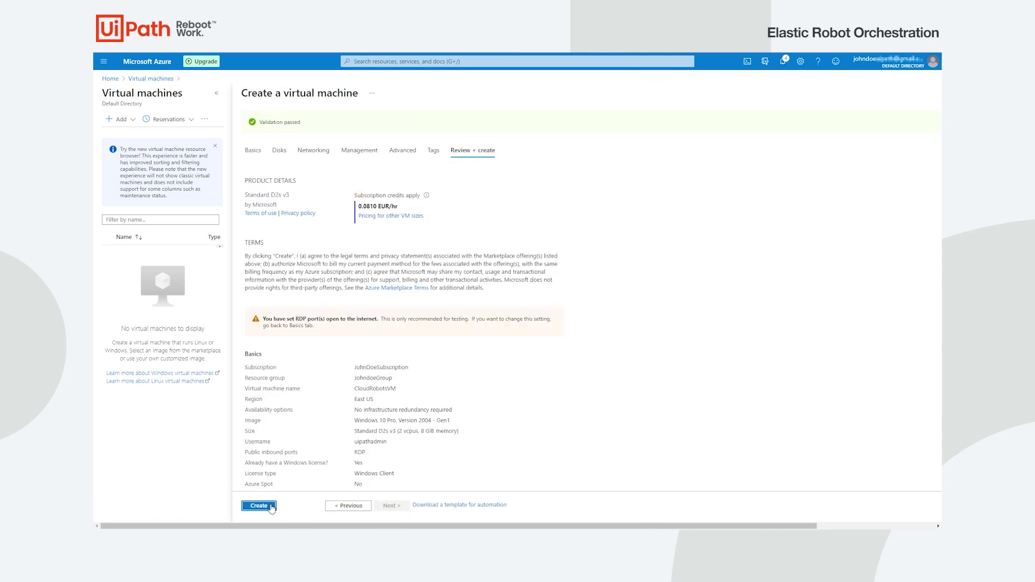
left_click(272, 508)
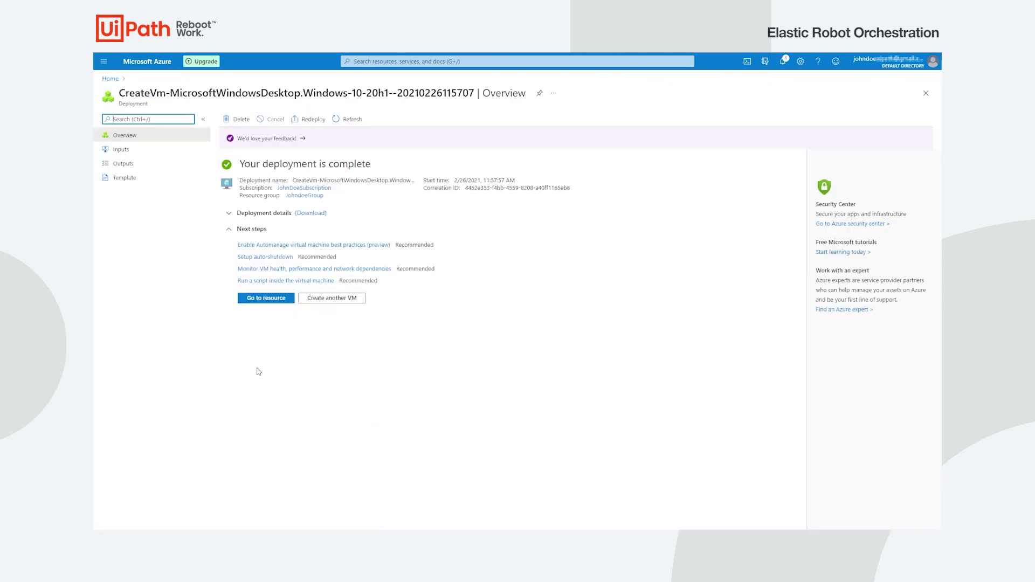
- Download the CloudRobotsVM RDP connection file and open it
left_click(279, 298)
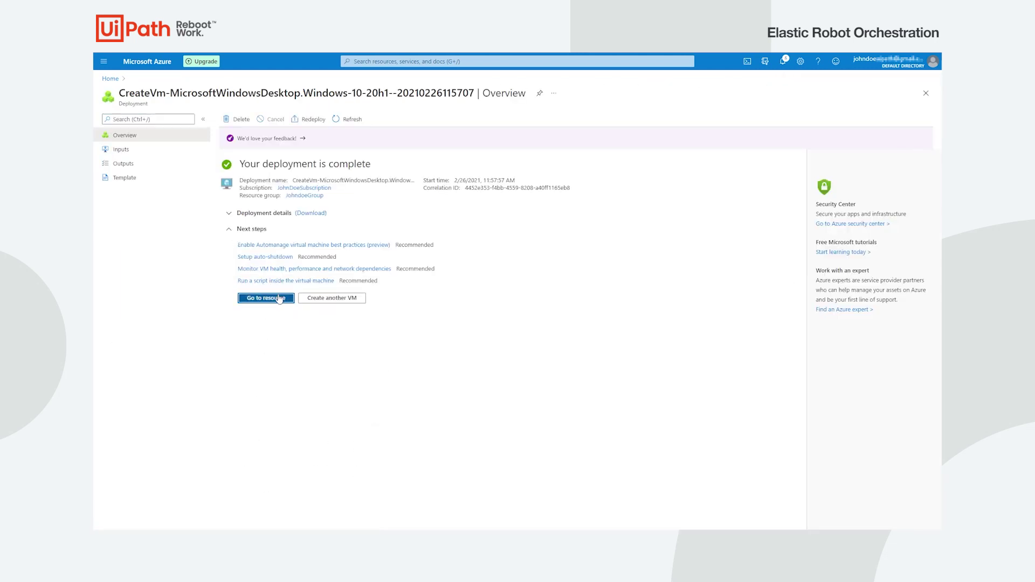
left_click(240, 119)
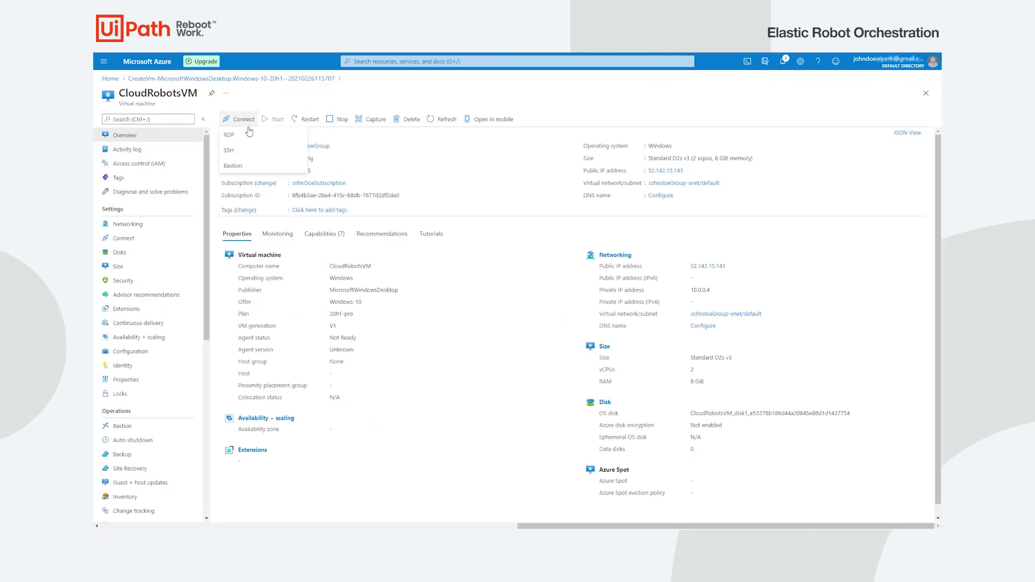
left_click(249, 134)
left_click(257, 254)
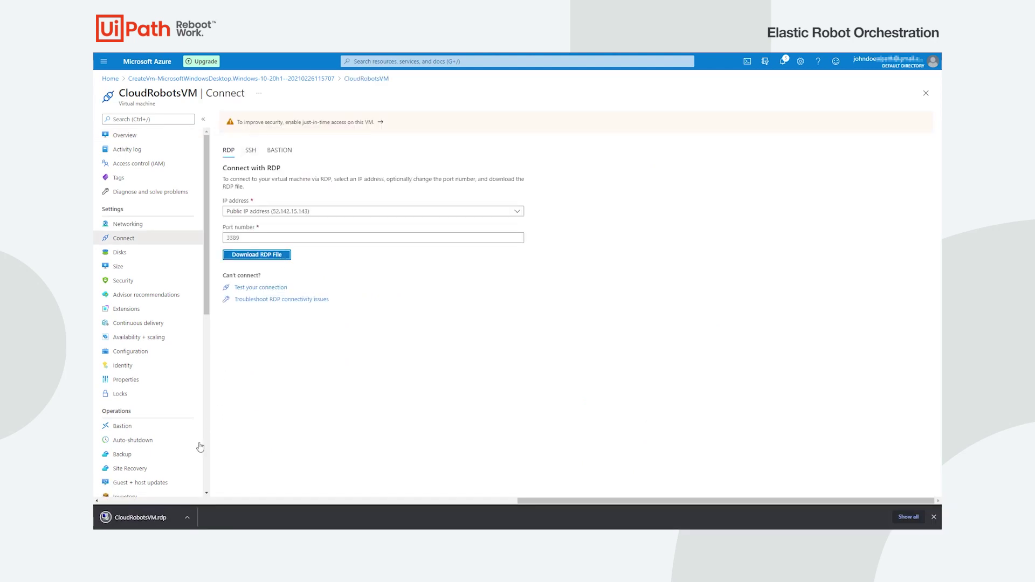
left_click(139, 517)
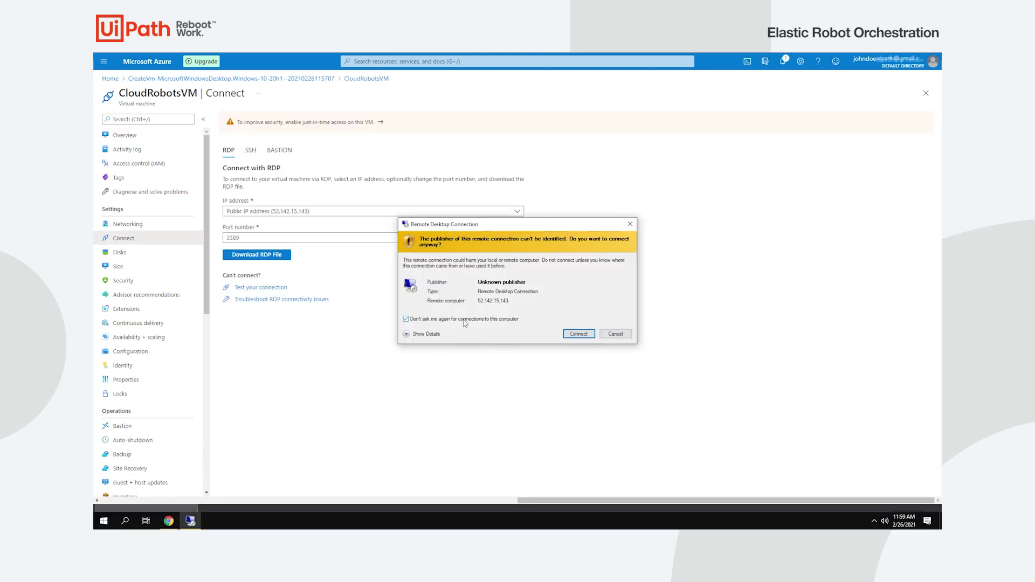
- Connect to the VM over RDP under a different account, with credentials remembered
left_click(578, 334)
left_click(462, 327)
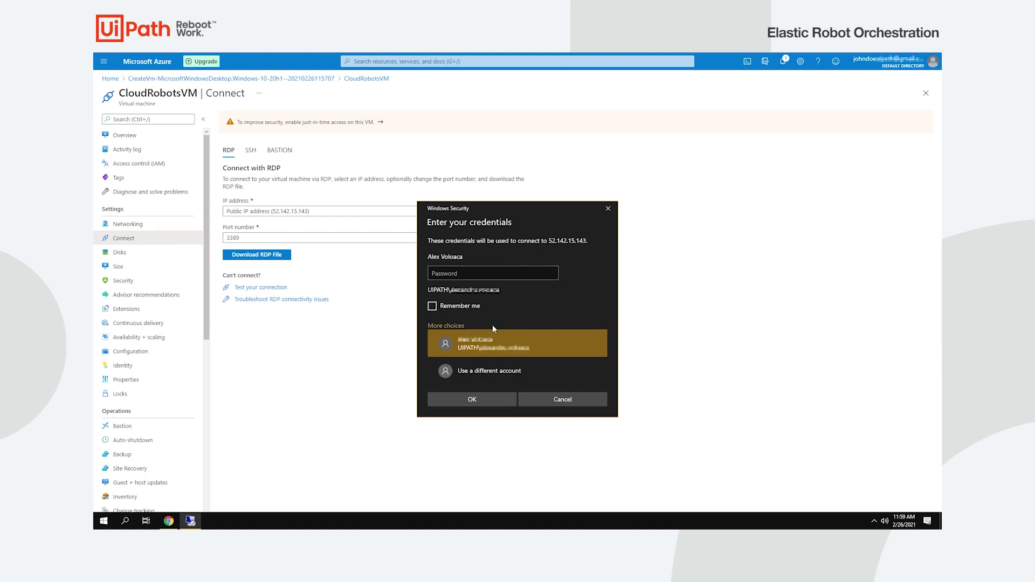
left_click(545, 366)
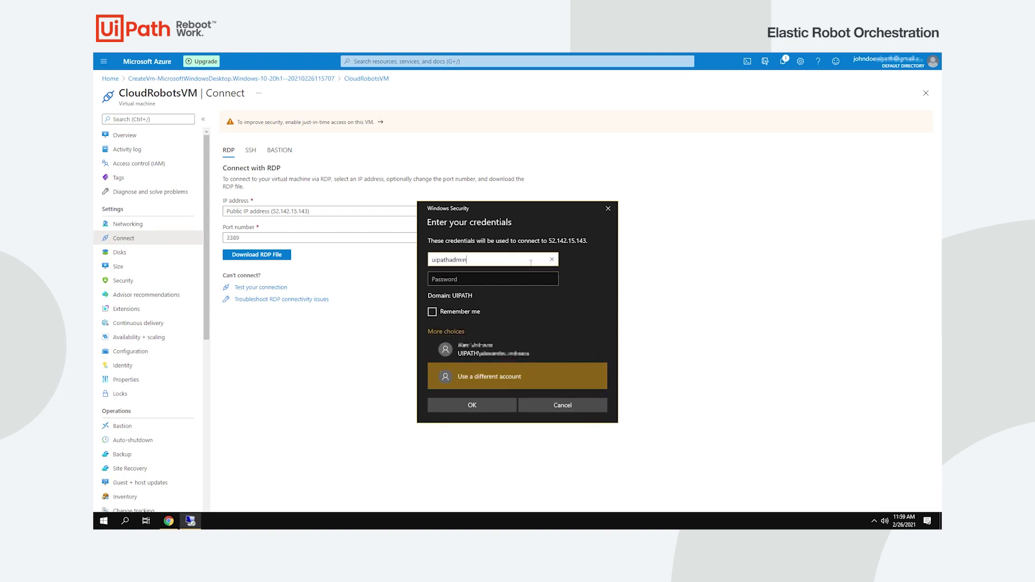
left_click(509, 280)
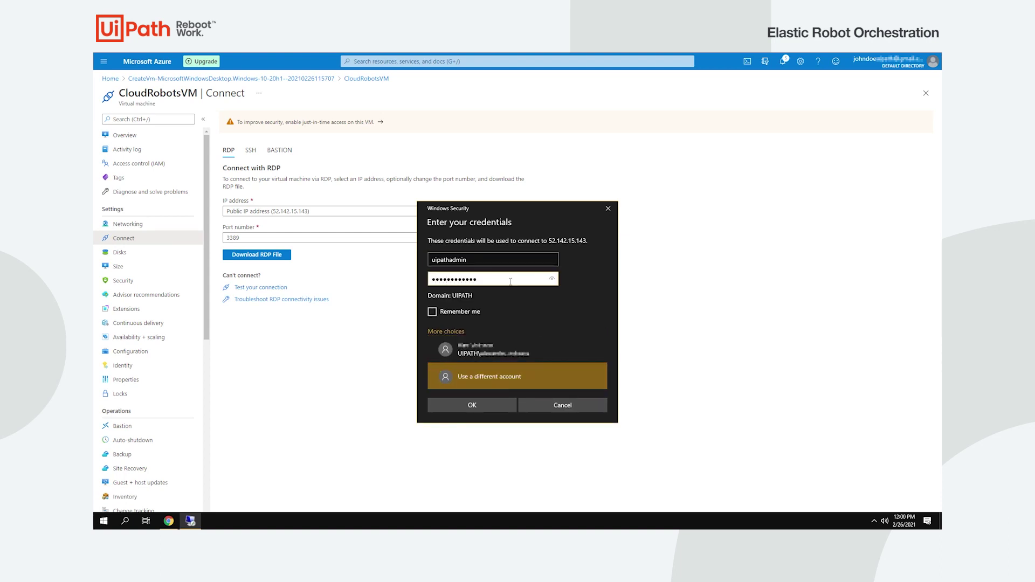
left_click(432, 312)
left_click(472, 405)
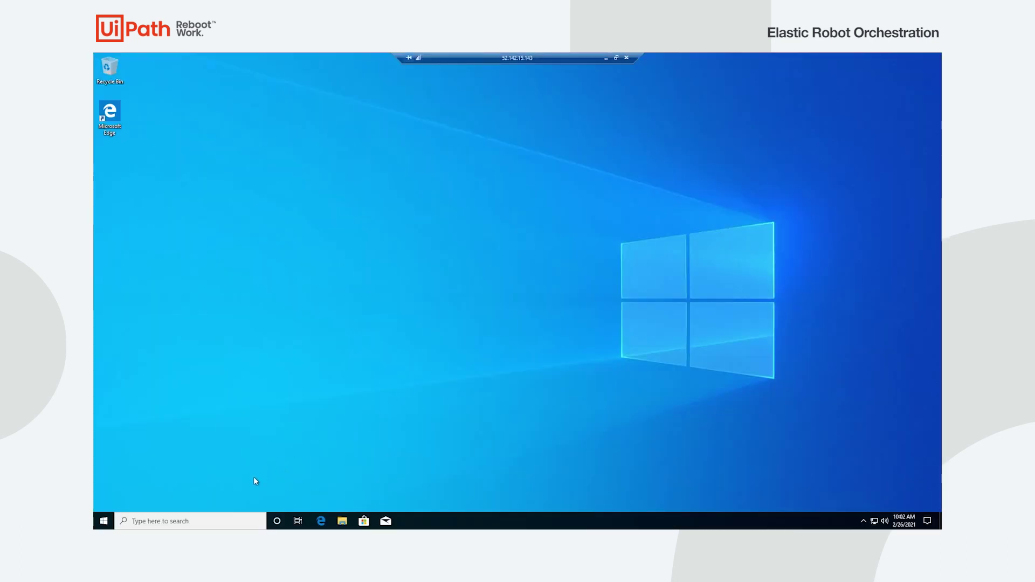
- Check for, download and install Windows updates, then restart the VM
left_click(198, 520)
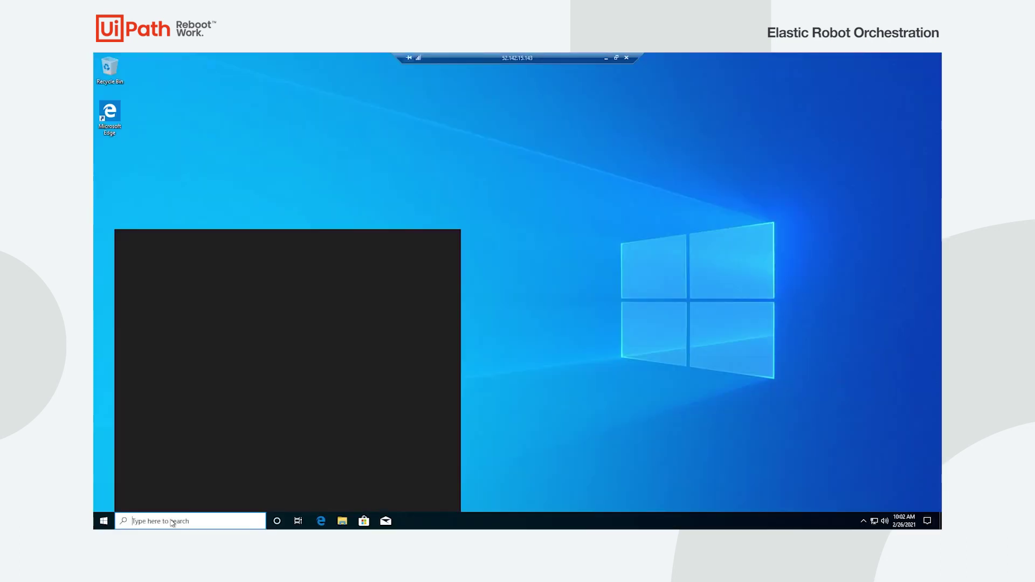
type("update")
key("Return")
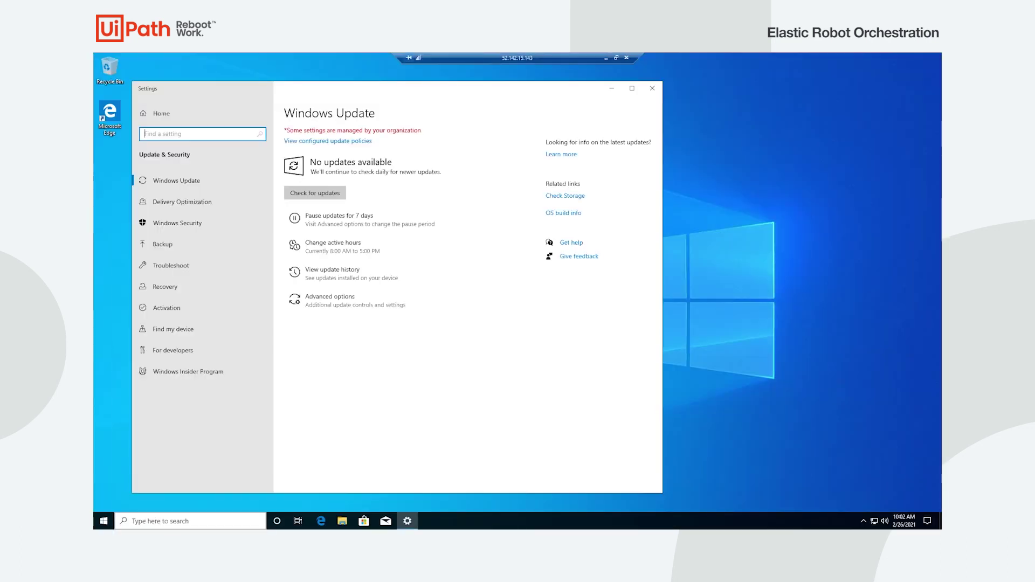
left_click(326, 190)
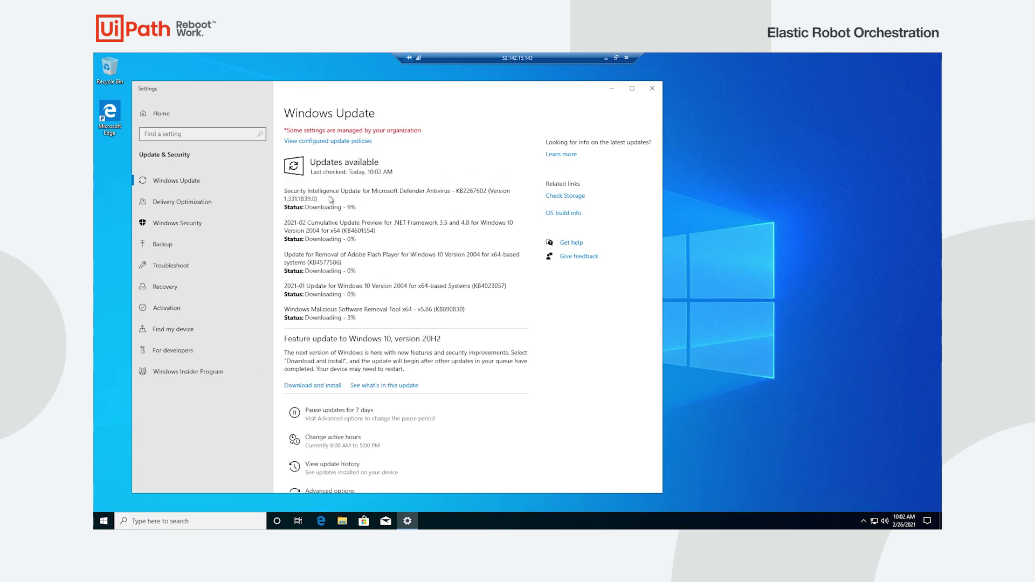
left_click(328, 386)
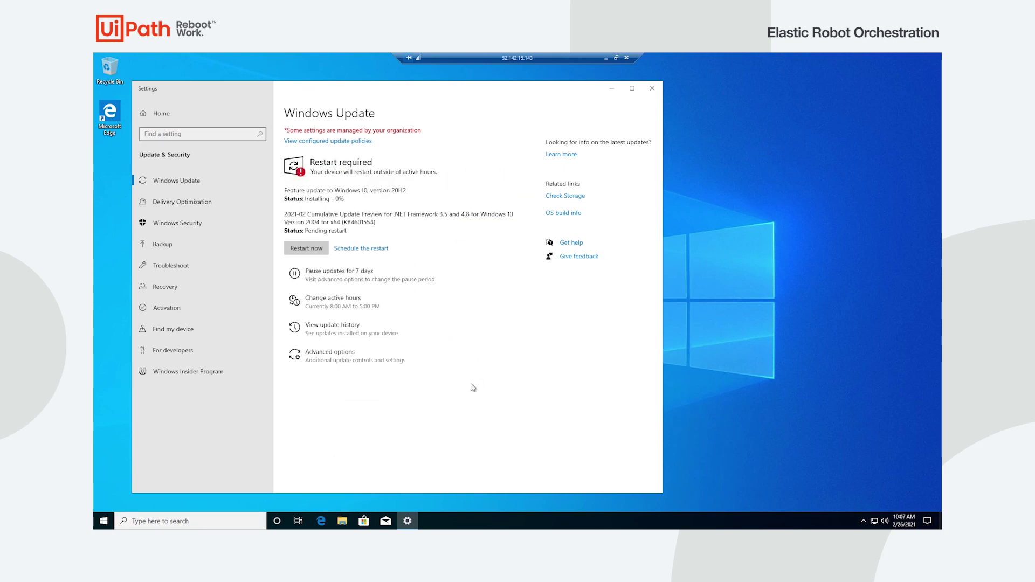
left_click(311, 250)
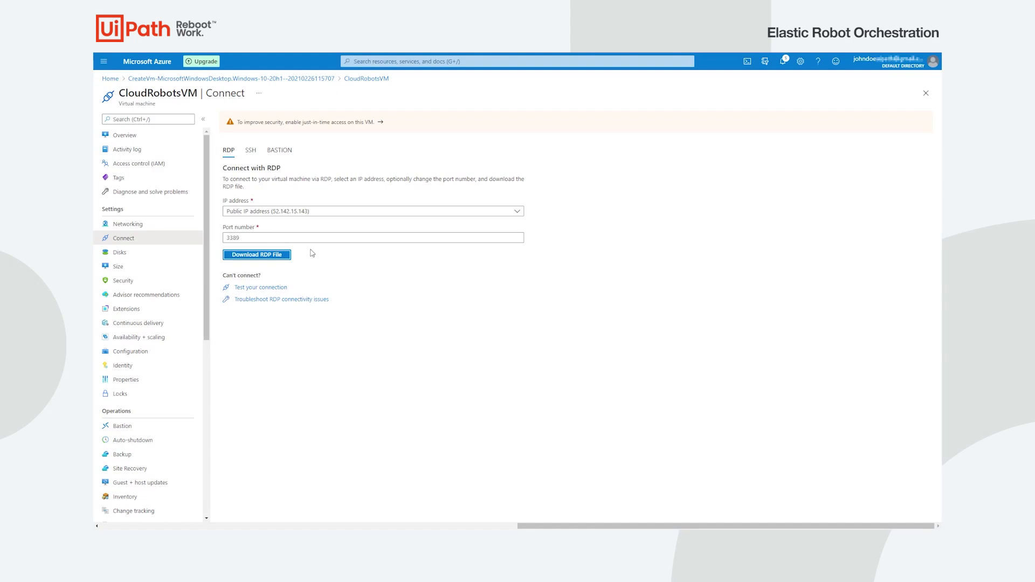
- Reconnect with a fresh RDP file using the pasted admin password, remembering credentials
left_click(284, 256)
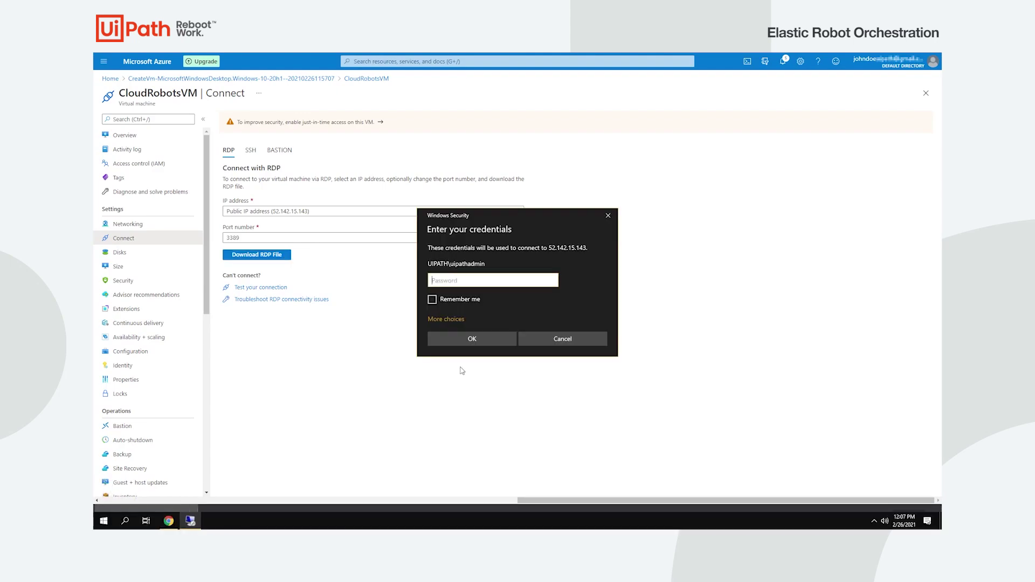
key("ctrl+v")
left_click(459, 302)
left_click(474, 338)
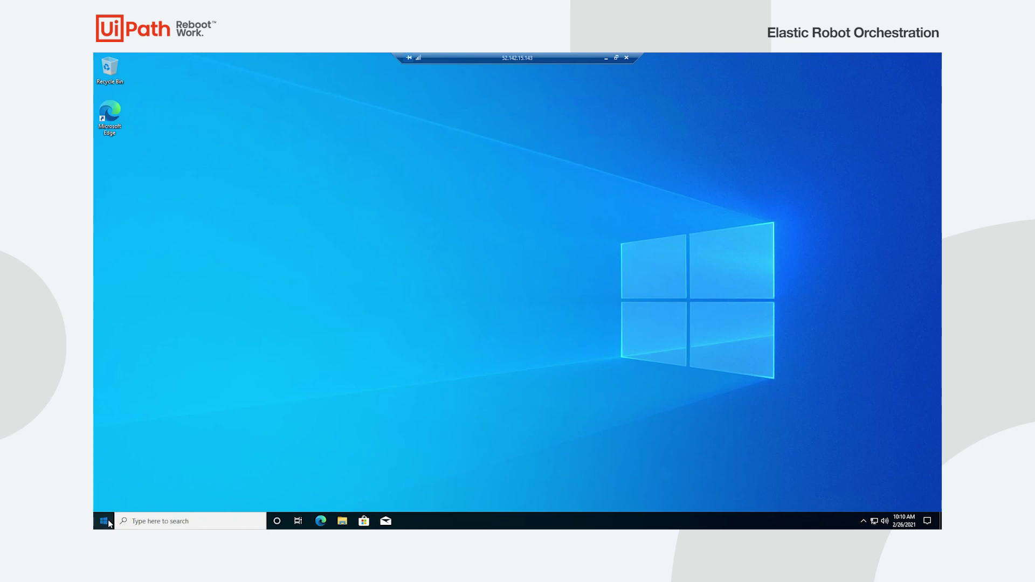
- Open the local Users list from Settings > Accounts > Other users
left_click(103, 520)
left_click(107, 477)
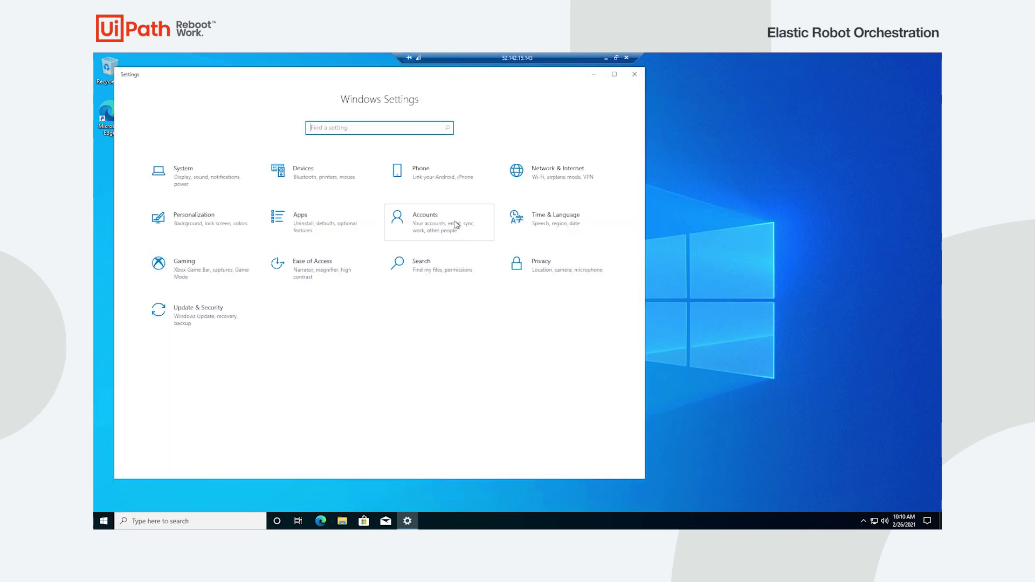
left_click(456, 224)
left_click(231, 250)
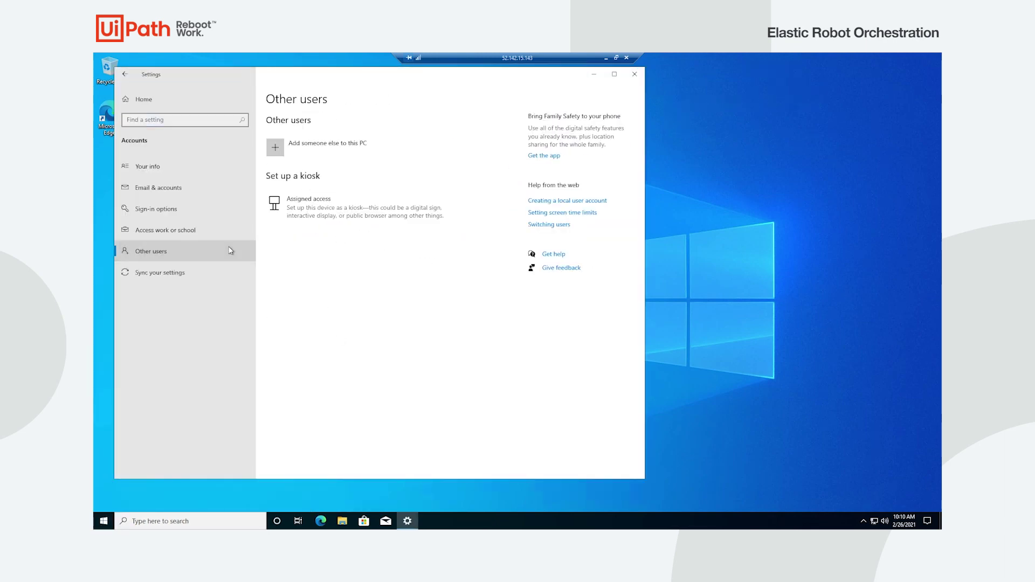
left_click(345, 155)
left_click(201, 180)
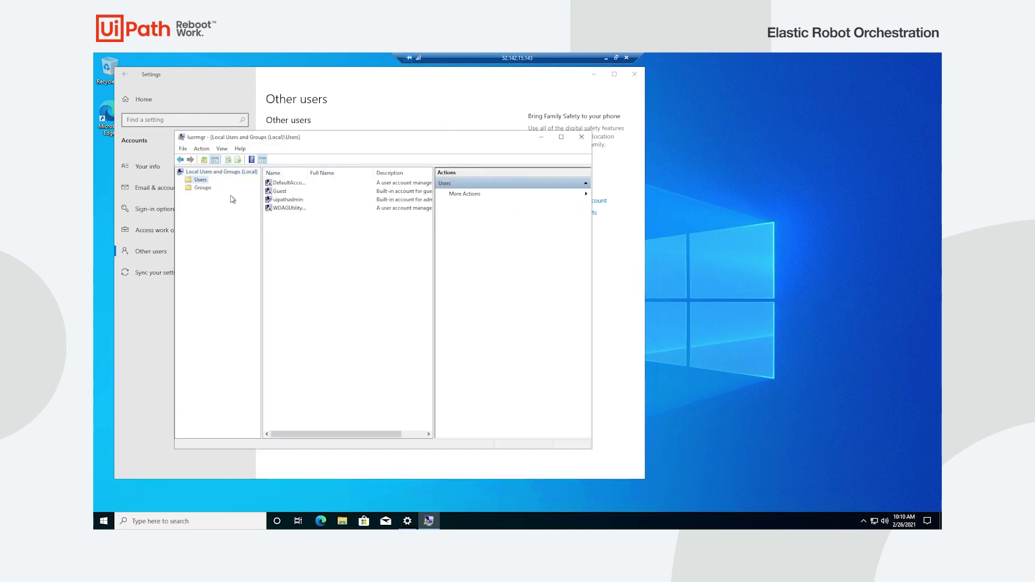
- Create a new local user with no forced password change and a never-expiring password
right_click(275, 224)
left_click(308, 226)
type("johndoe")
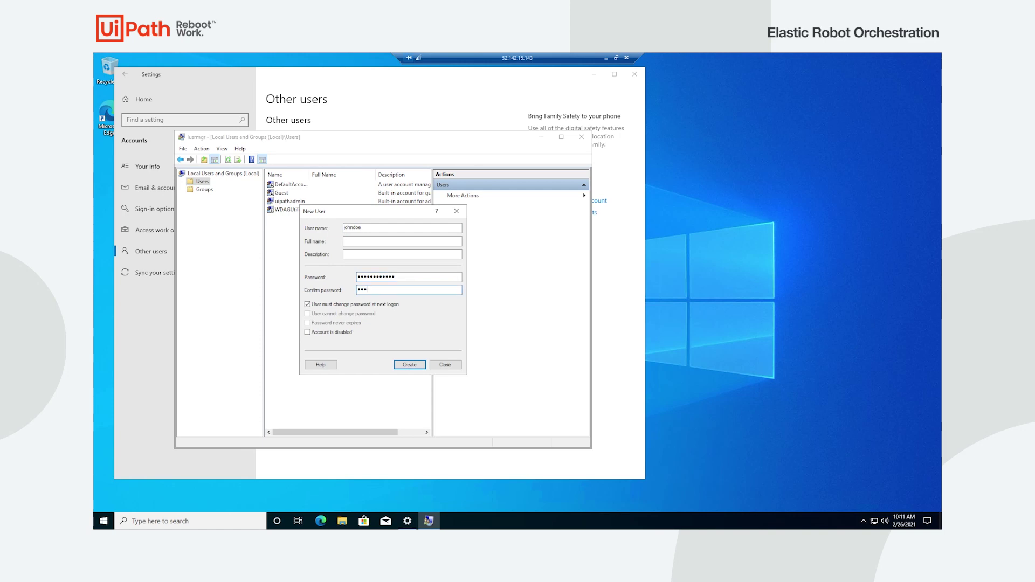
left_click(380, 305)
left_click(350, 324)
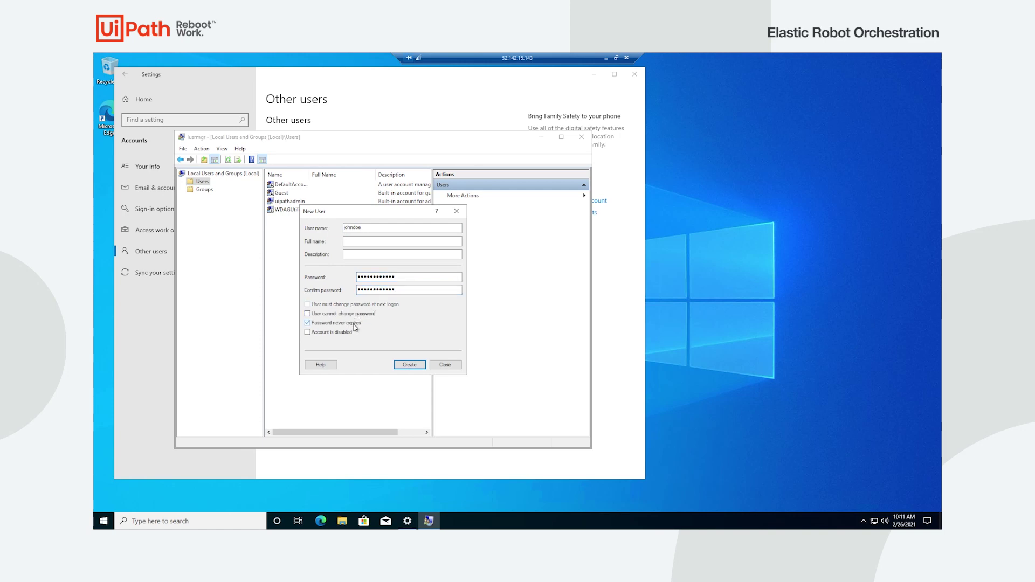
left_click(409, 365)
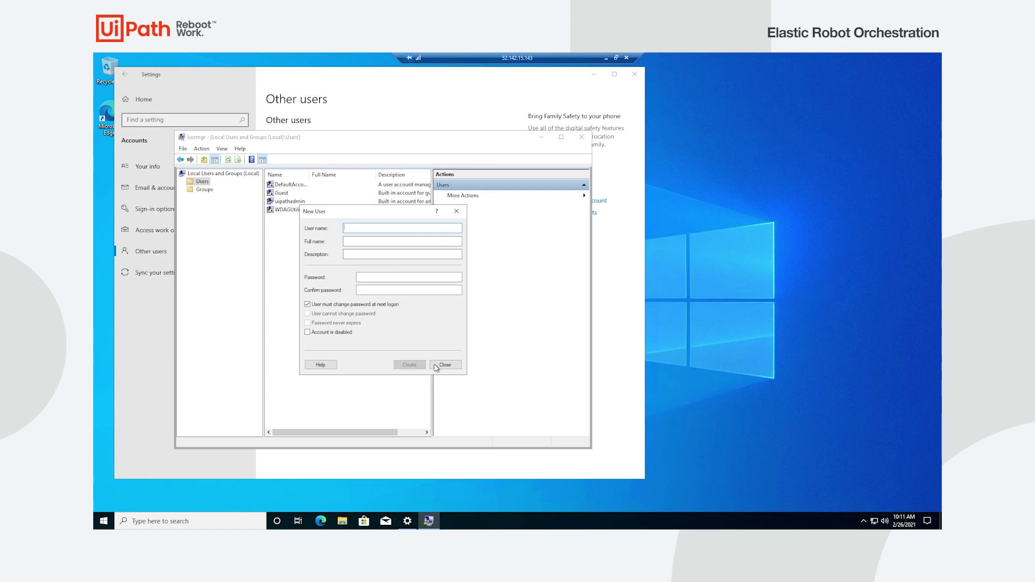
left_click(438, 365)
- Add the new user to Administrators and Remote Desktop Users, then close the windows
right_click(278, 203)
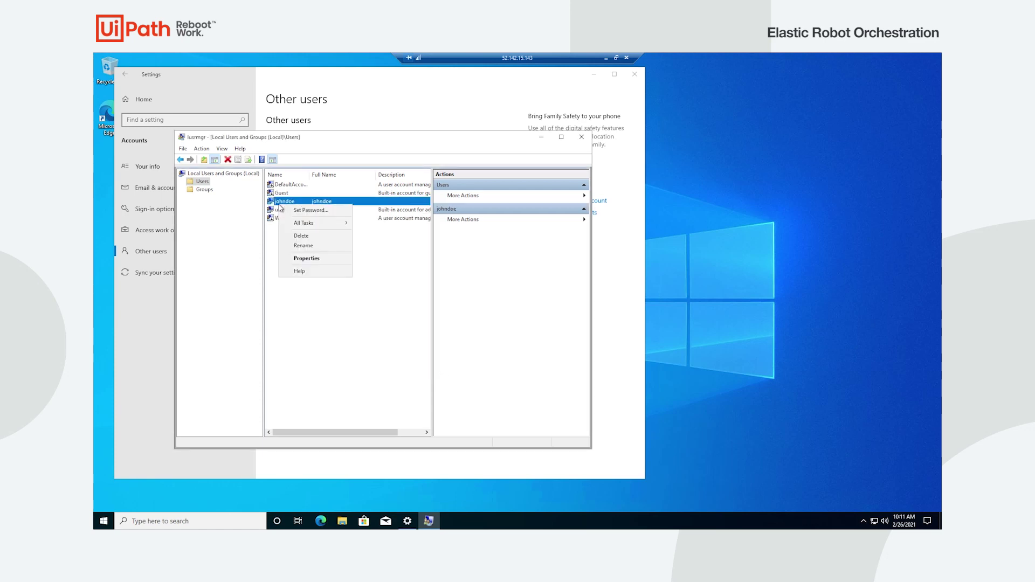
left_click(324, 258)
left_click(334, 213)
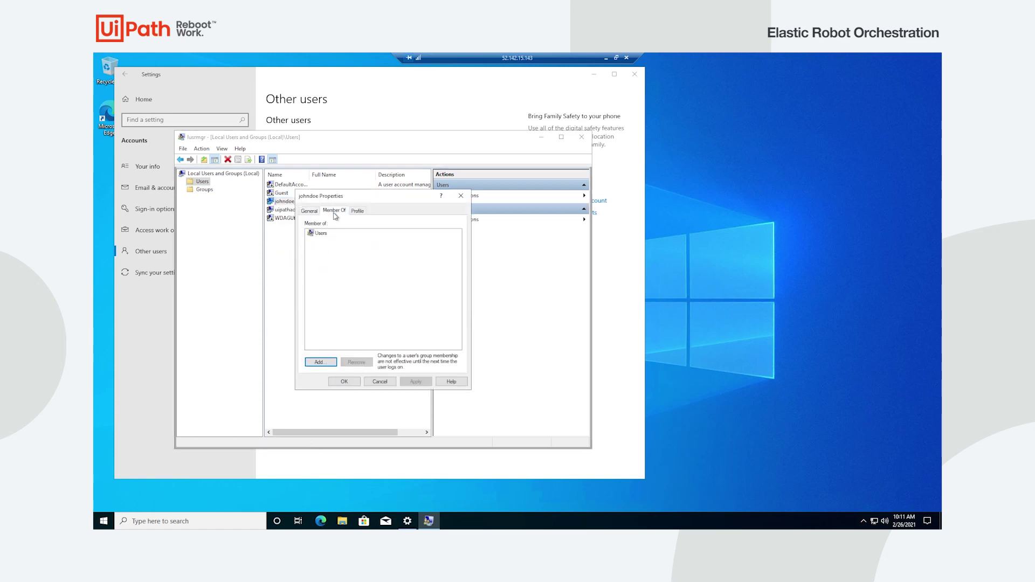
left_click(324, 362)
type("Administrators")
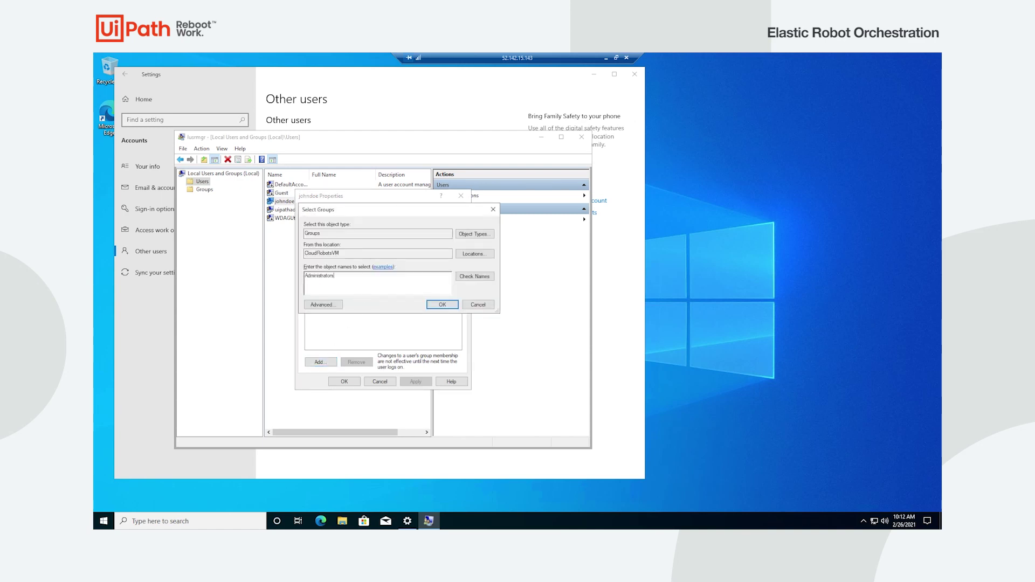
left_click(487, 278)
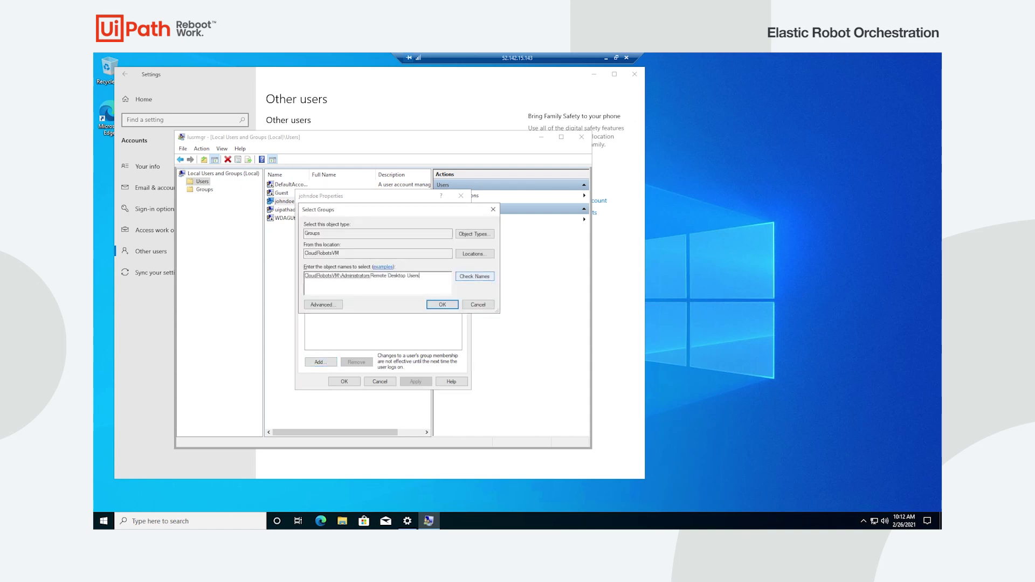
left_click(475, 277)
left_click(442, 305)
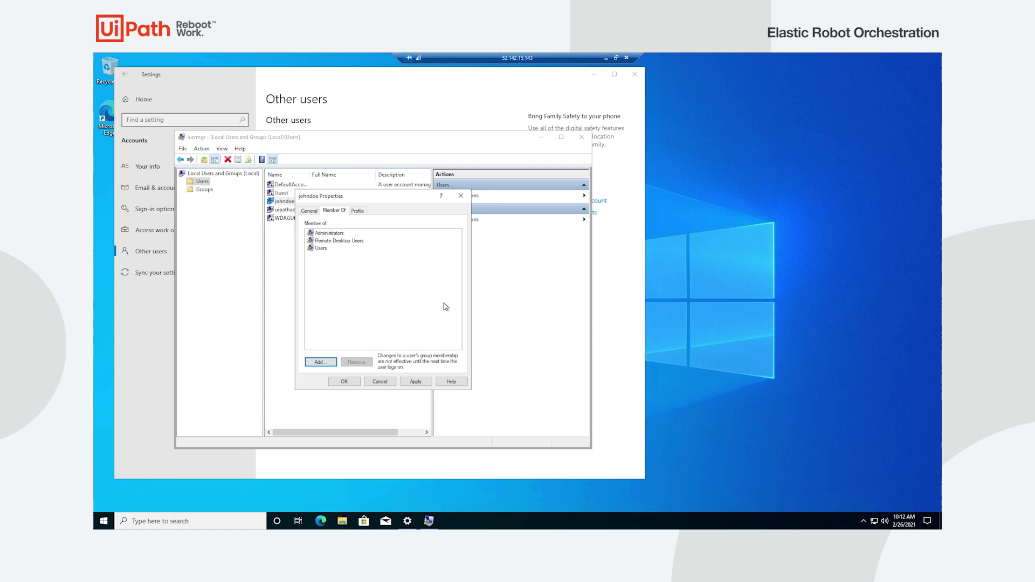
left_click(343, 381)
left_click(581, 137)
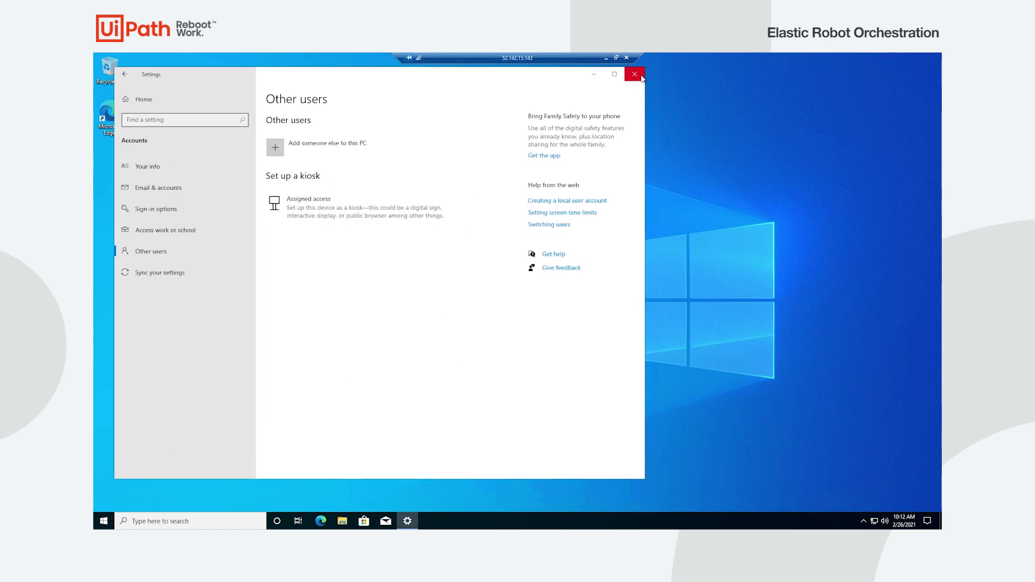
left_click(634, 74)
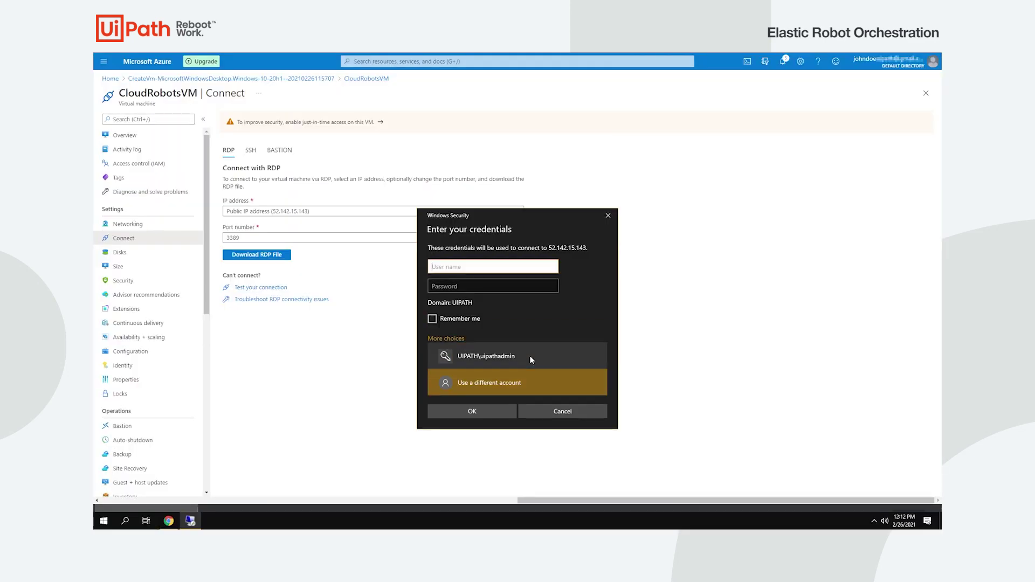
- Sign in to the VM as the new user, with credentials remembered
left_click(499, 286)
type("*****")
left_click(447, 319)
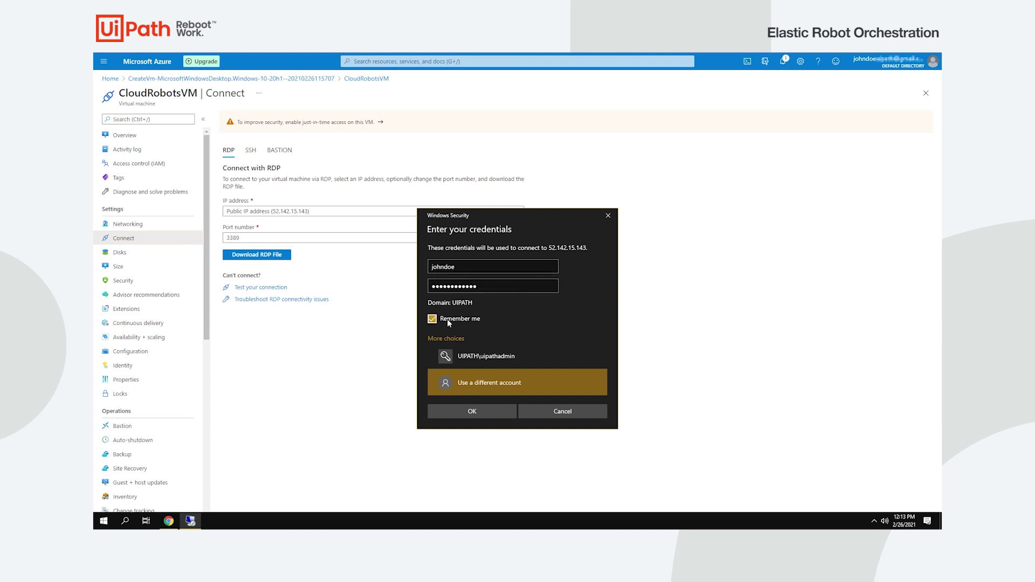
key("Return")
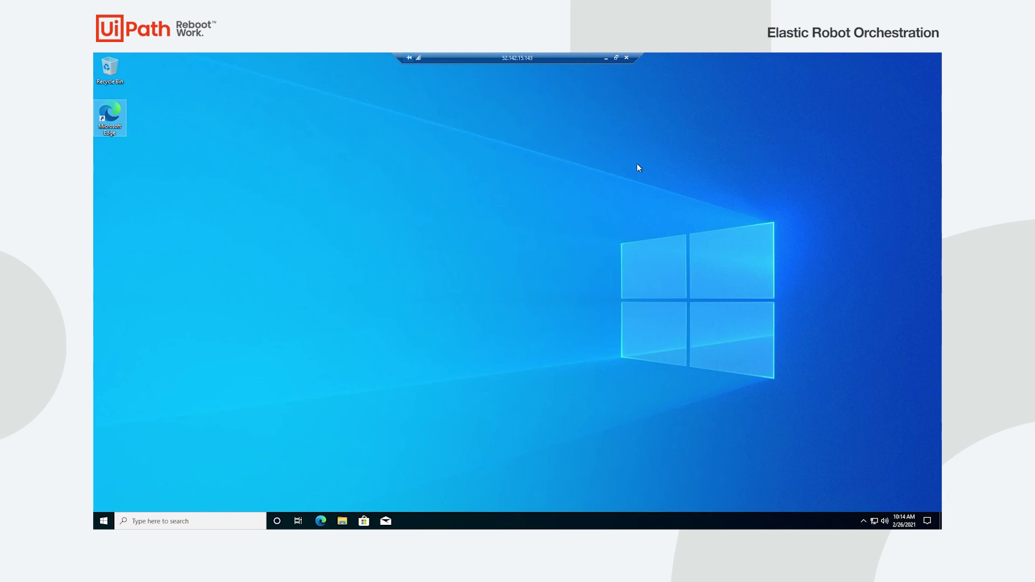
- End the session and reconnect with a new RDP file as the cloudrobots account
left_click(626, 58)
left_click(280, 255)
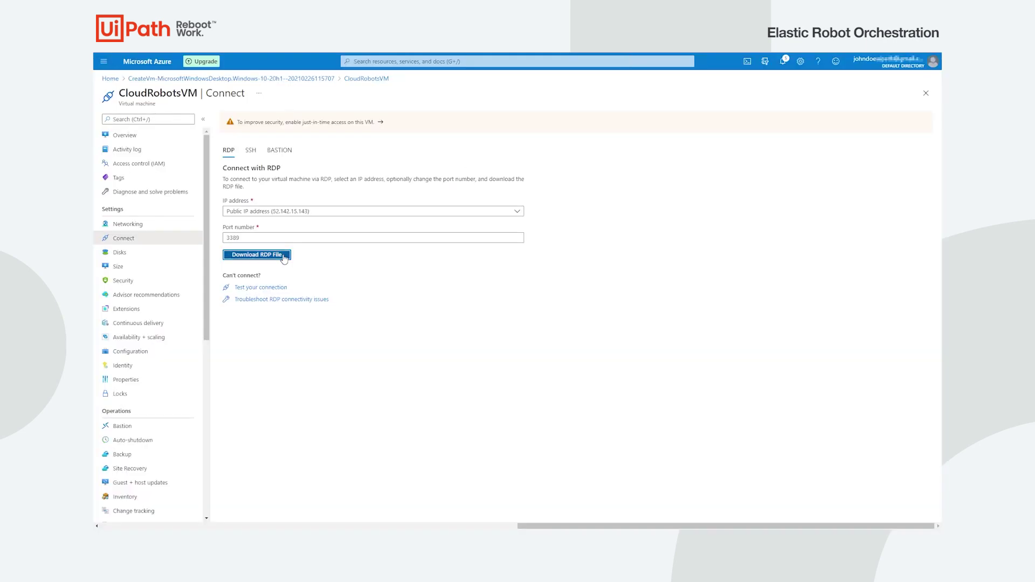
left_click(160, 517)
left_click(445, 322)
left_click(517, 363)
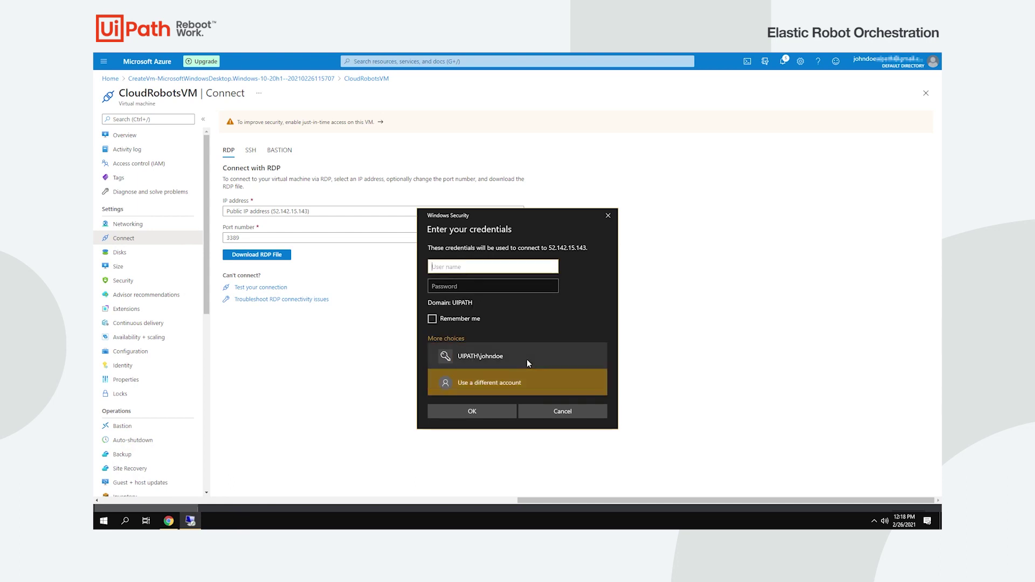
type("cloudrobots")
key("Tab")
type("**************")
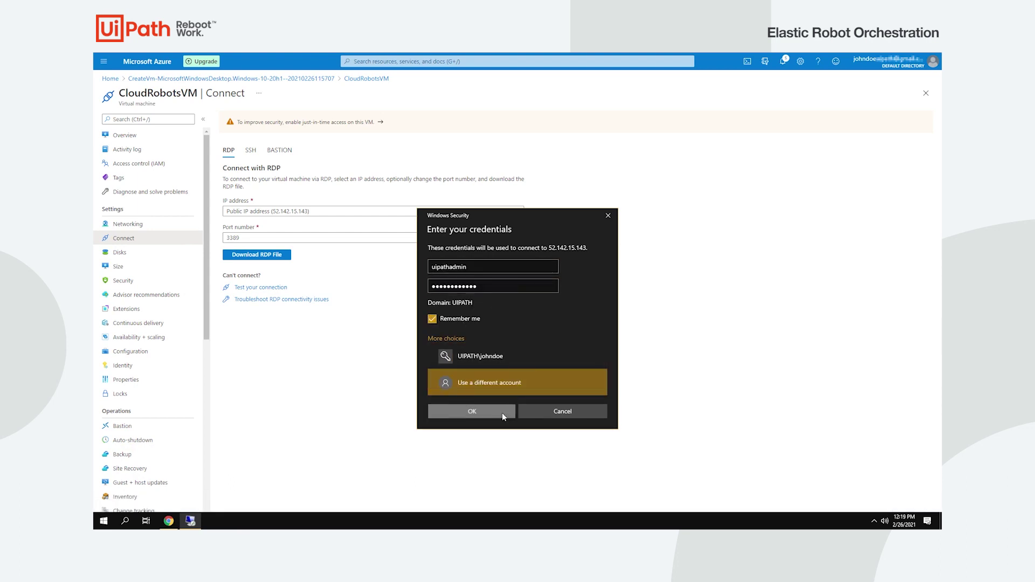
left_click(503, 412)
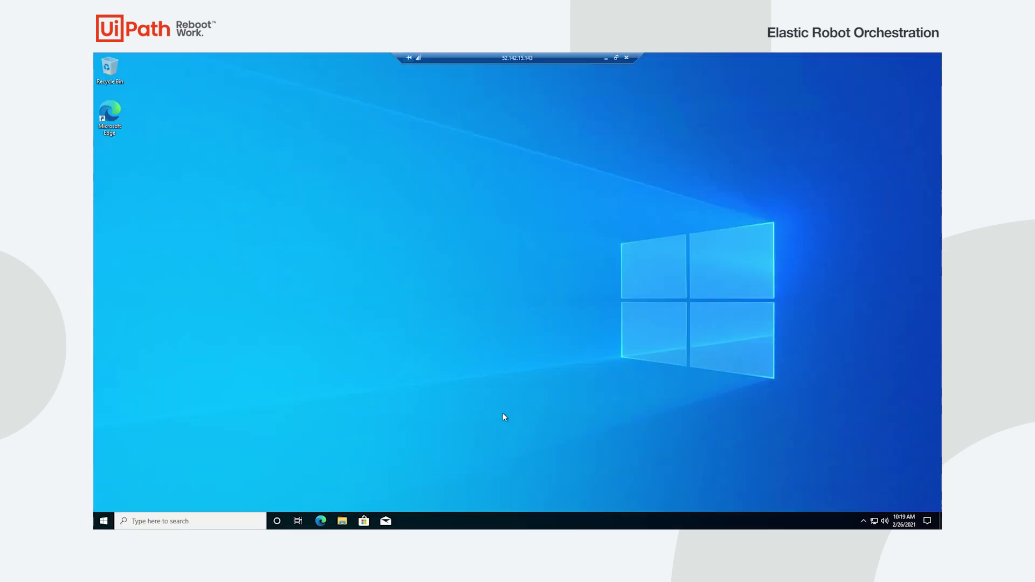
key("super")
- In an administrator Command Prompt, go to %windir%\system32\sysprep and run sysprep.exe
type("cmd")
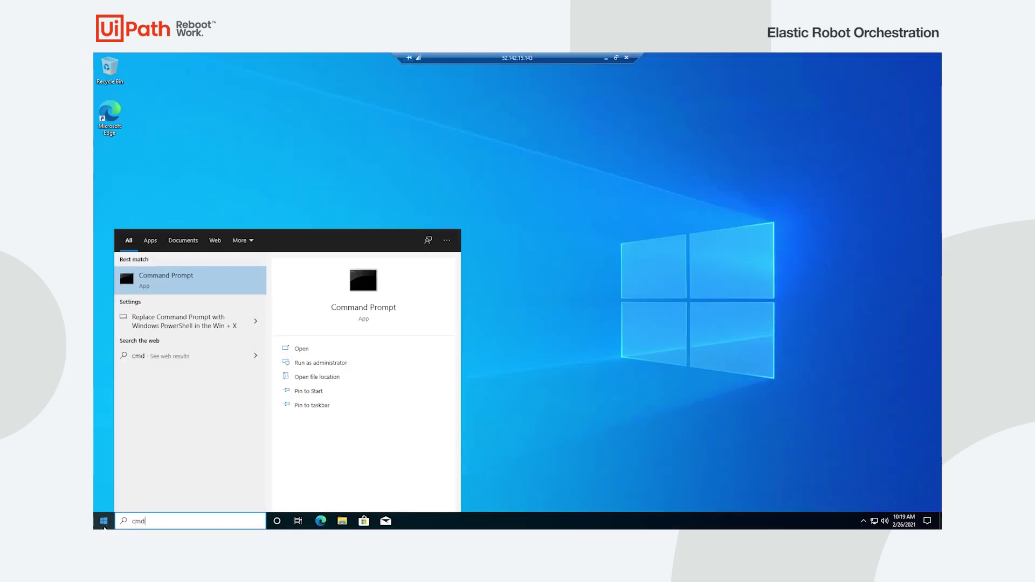
left_click(358, 367)
type("cd %windir%\\system32\\sysprep")
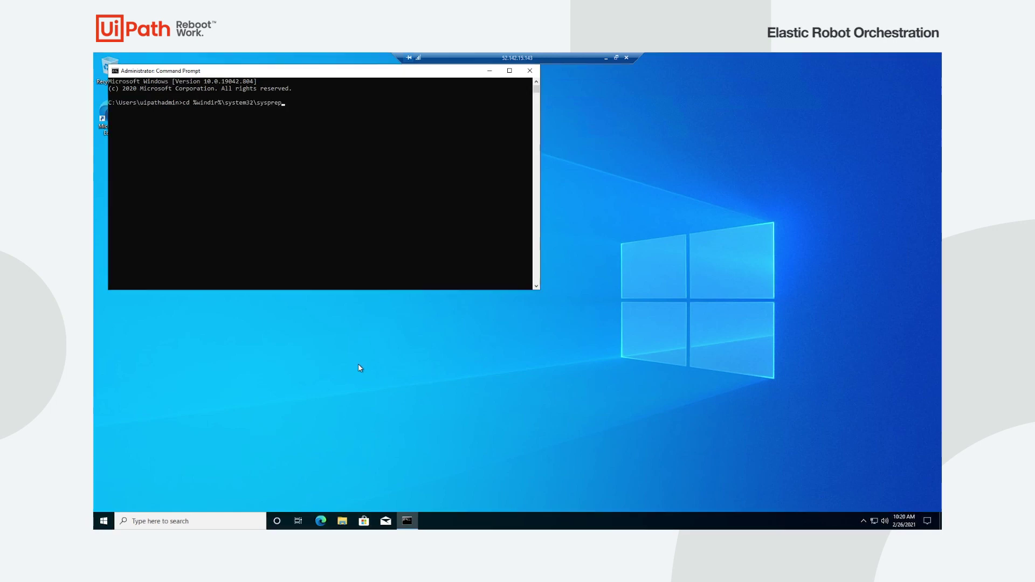
key("Return")
type("sysprep.exe")
key("Return")
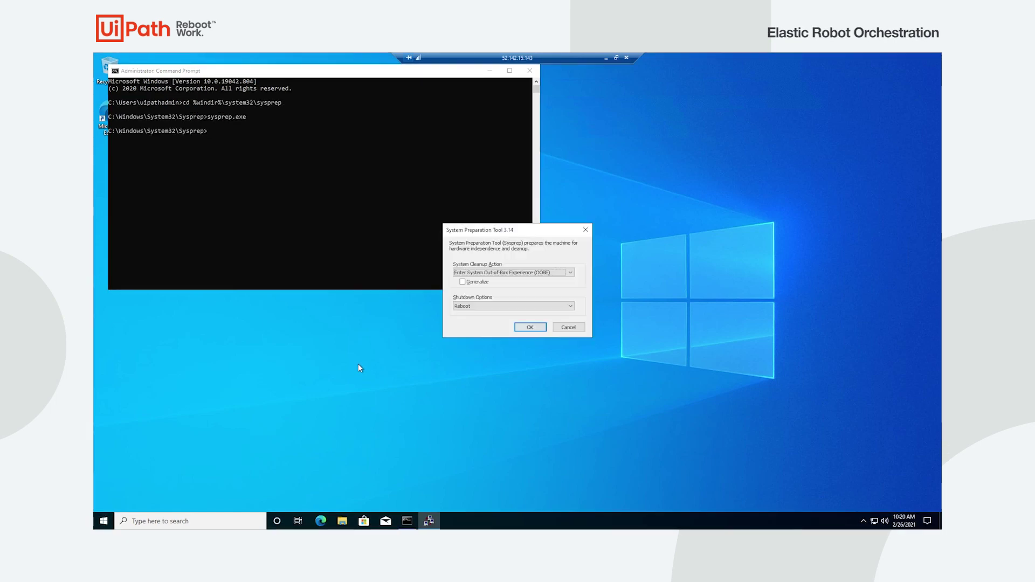
- Run Sysprep with Generalize and Shutdown, then dismiss the ended-session notice
left_click(472, 282)
left_click(508, 306)
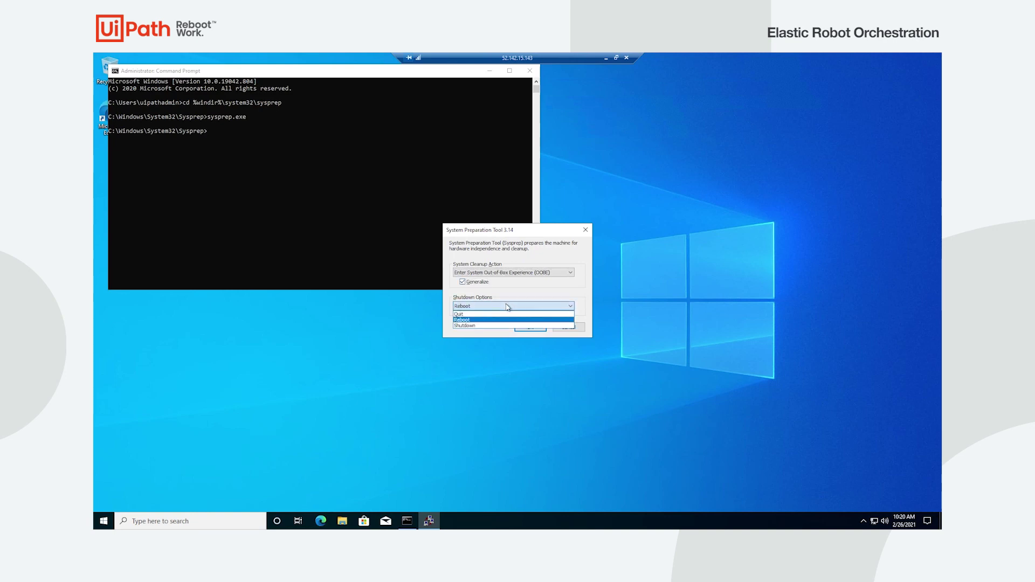
left_click(507, 325)
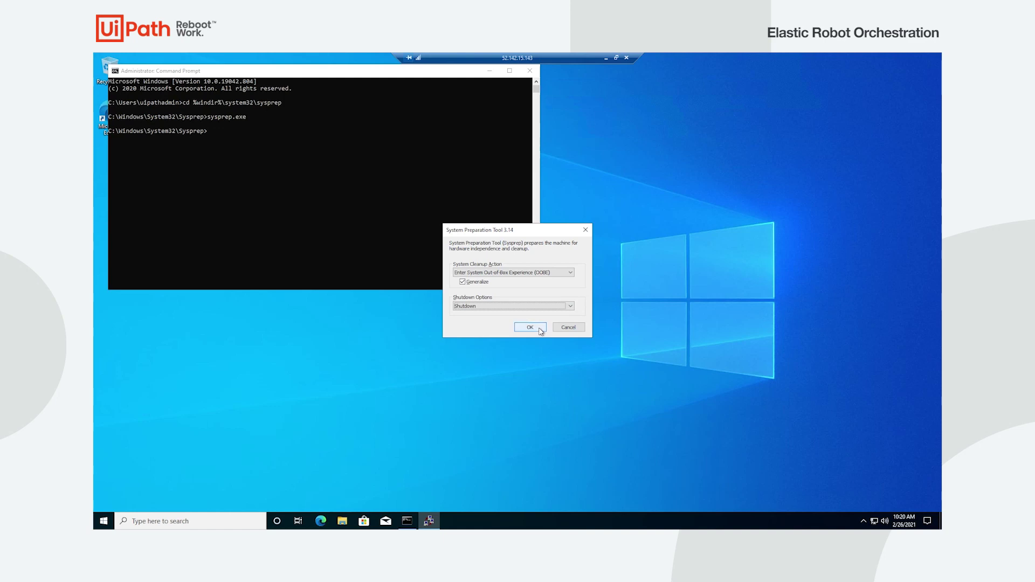
left_click(531, 327)
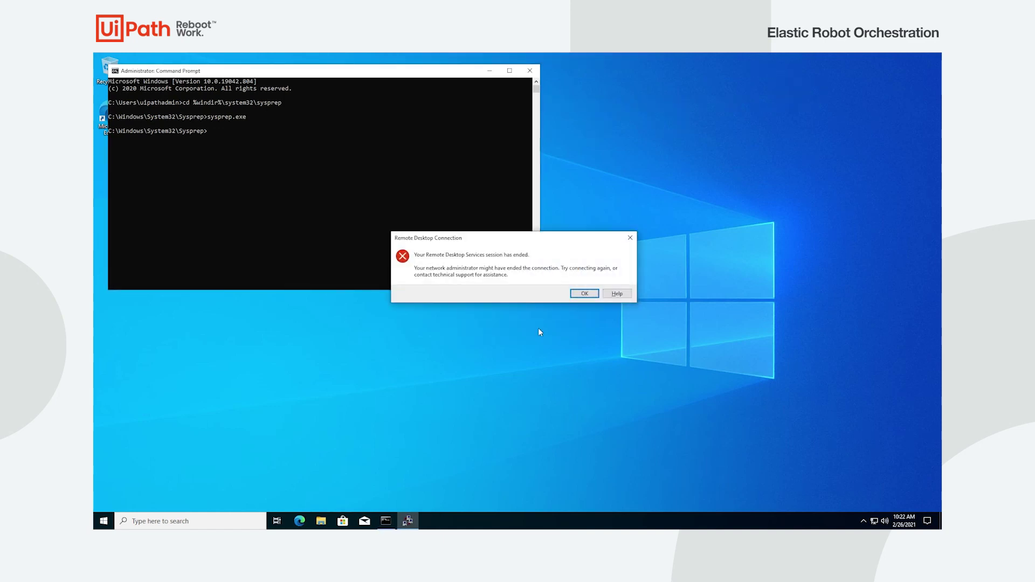
left_click(597, 297)
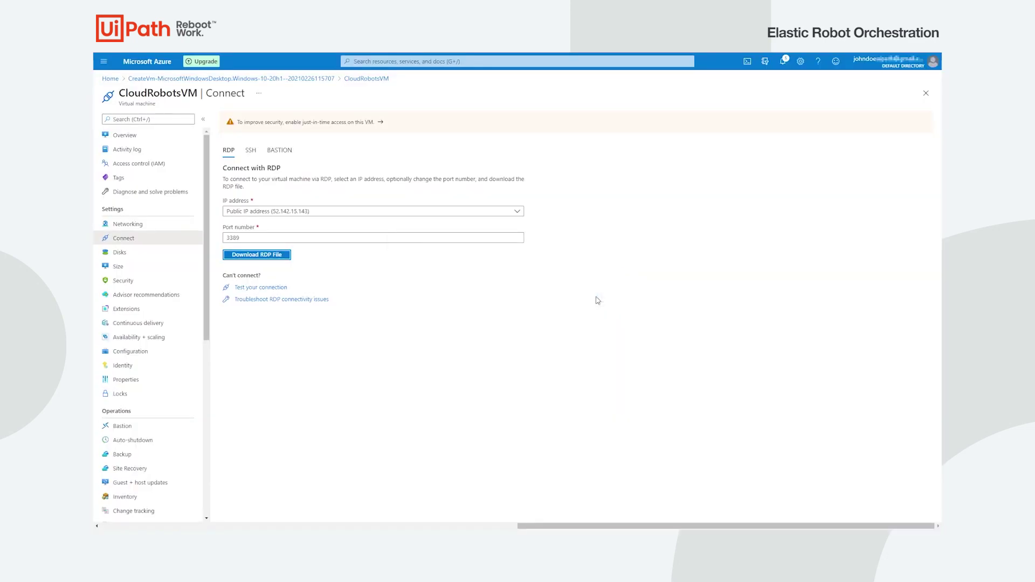
- Capture CloudRobotsVM as managed image CloudRobotsVM-image without a gallery and create it
left_click(102, 79)
left_click(350, 113)
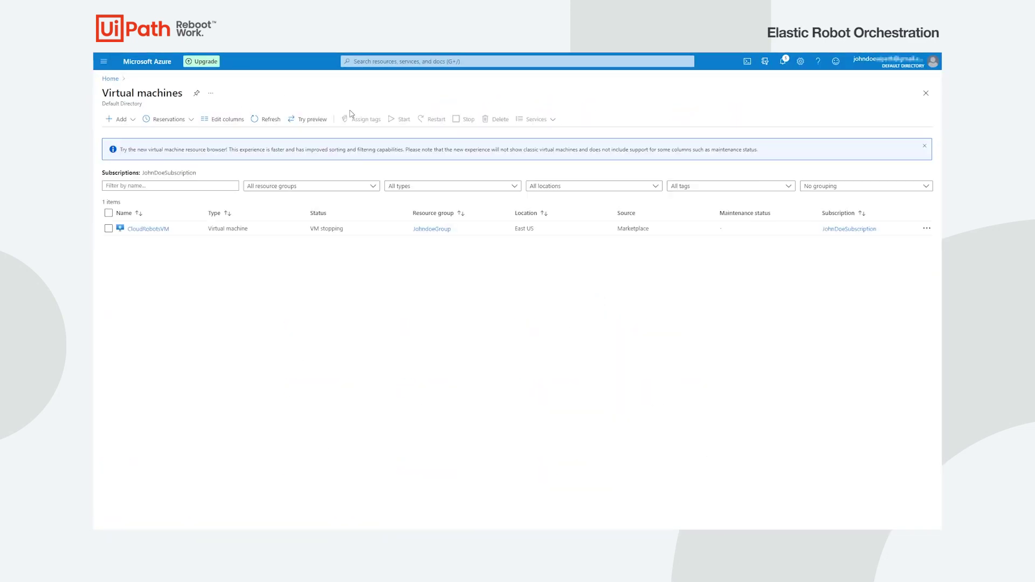
left_click(153, 230)
left_click(507, 118)
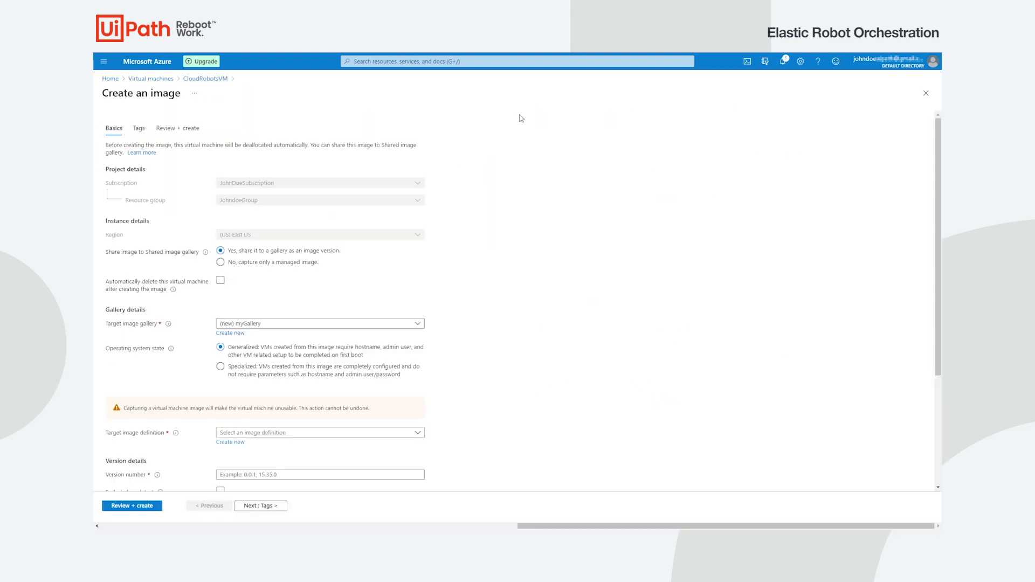
left_click(307, 263)
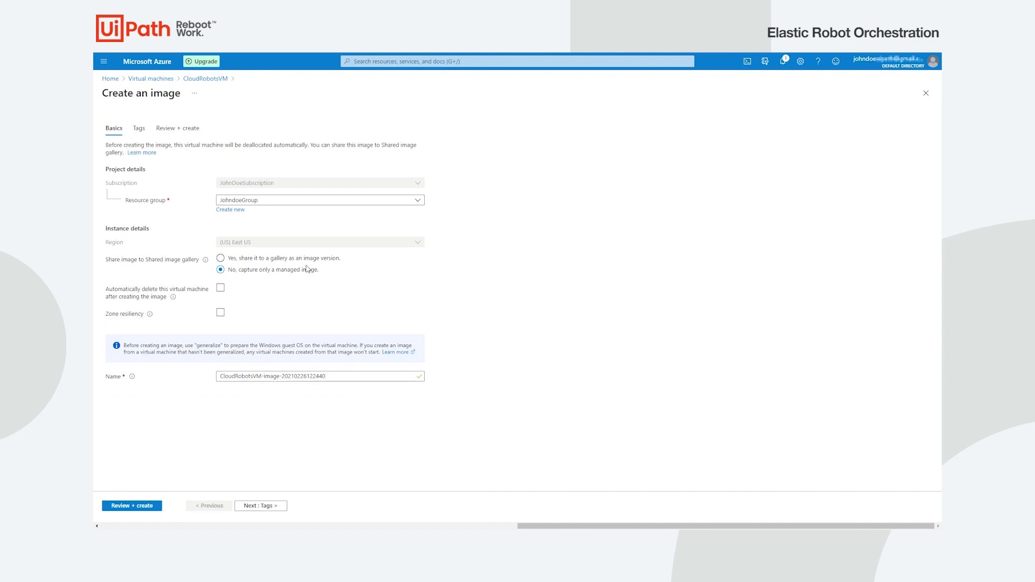
left_click(342, 376)
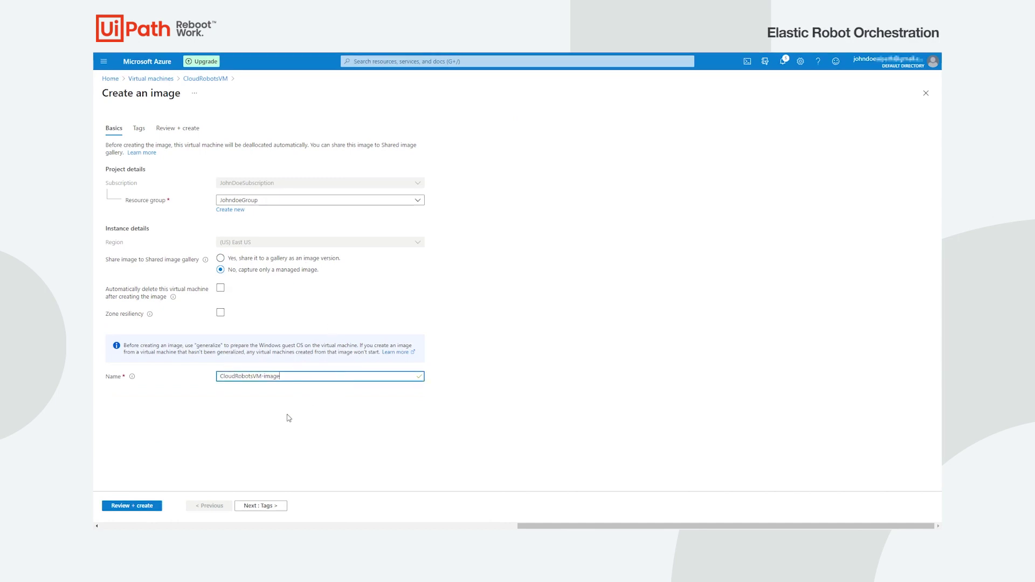
left_click(154, 506)
left_click(127, 506)
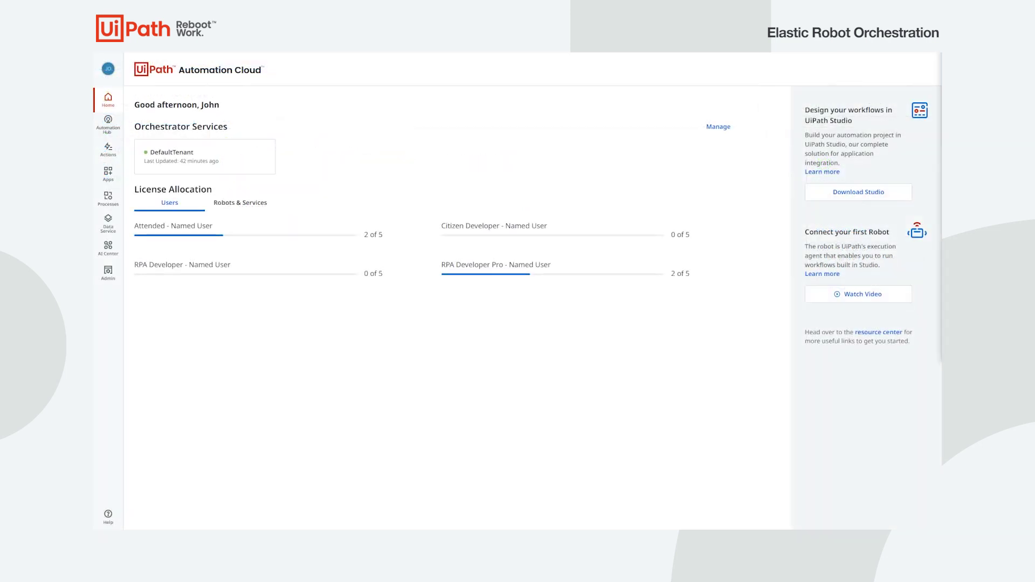
- Start a new Azure connection under the default tenant's Cloud Connections settings
left_click(240, 162)
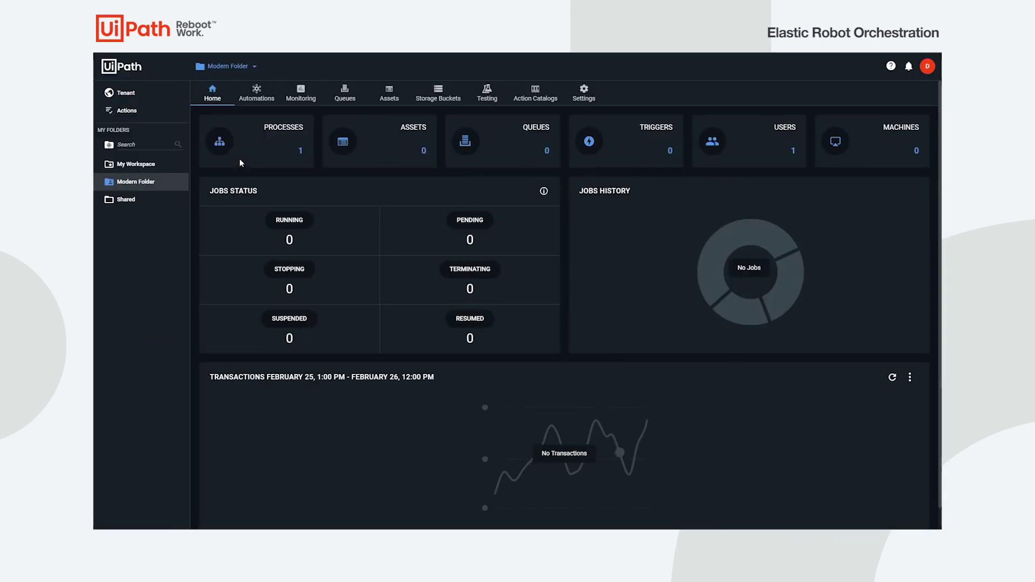
left_click(124, 93)
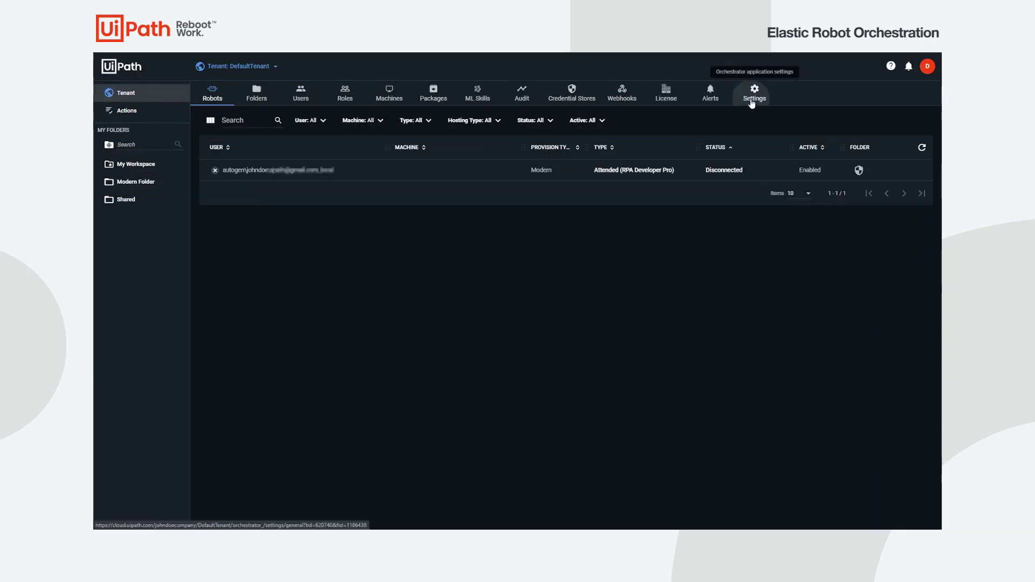
left_click(754, 97)
left_click(566, 126)
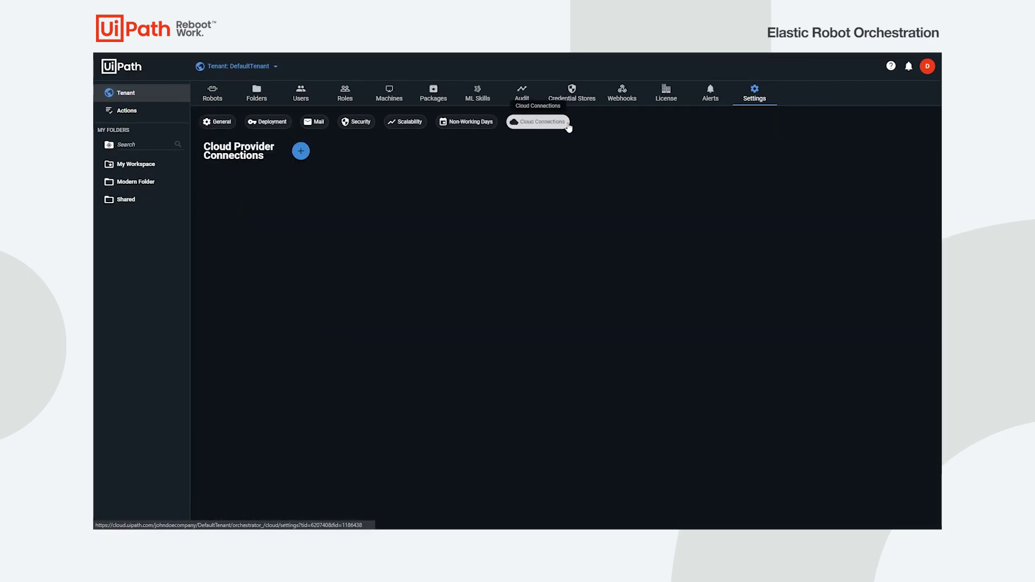
left_click(301, 151)
left_click(351, 168)
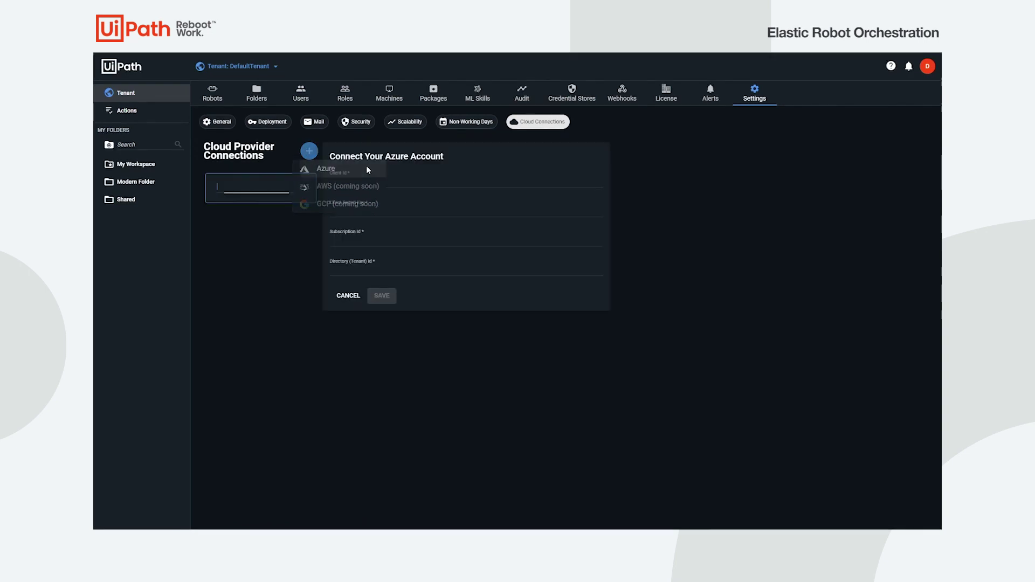
- Name it JohnDoeAzure, paste client id, secret, subscription and directory ids, and save
left_click(278, 187)
type("JohnDoeAzure")
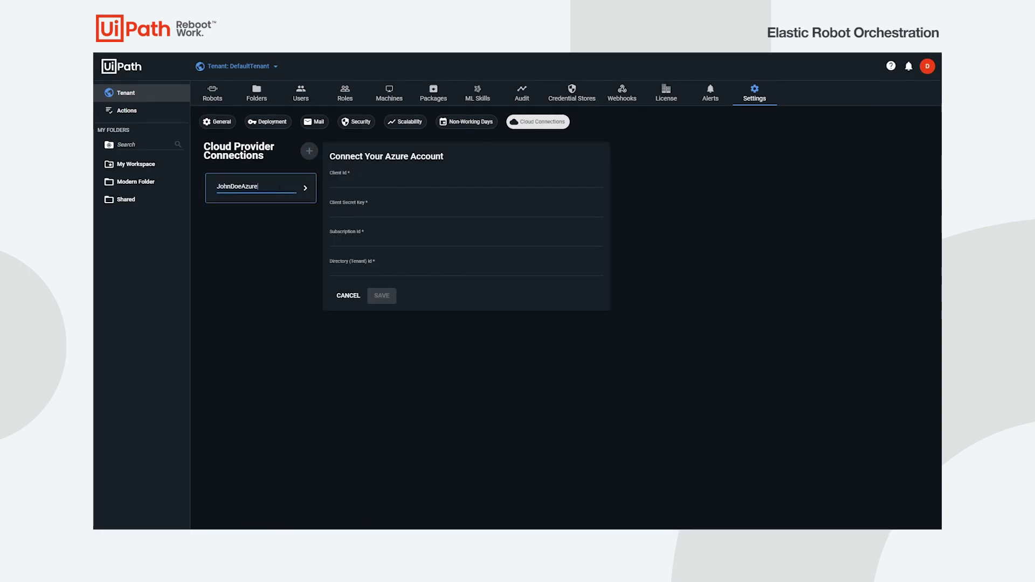
left_click(485, 181)
key("ctrl+v")
left_click(488, 211)
key("ctrl+v")
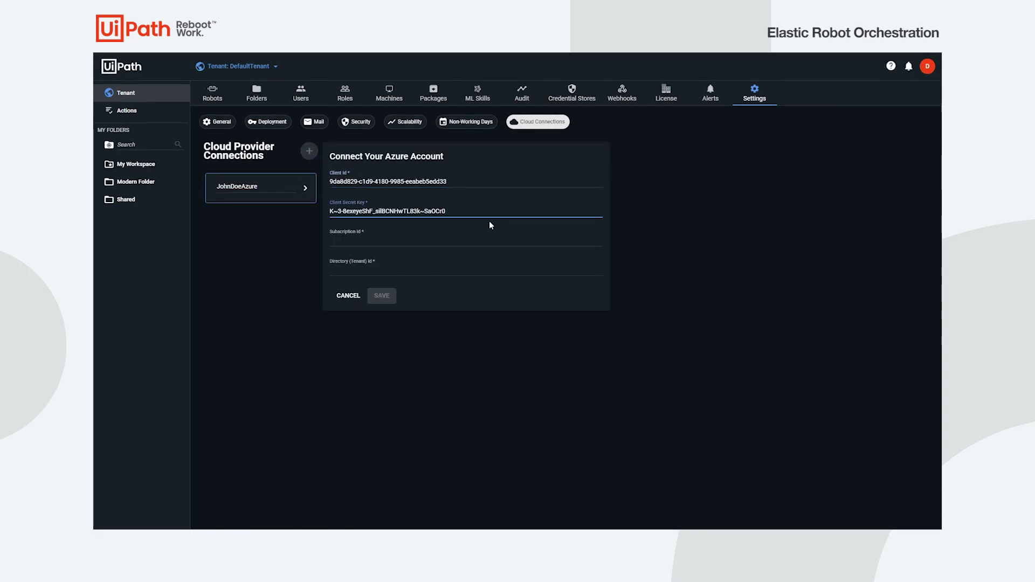
left_click(492, 239)
key("ctrl+v")
left_click(493, 268)
type("56d9028a-3251-43e0-ab08-e84c3423d205")
left_click(381, 296)
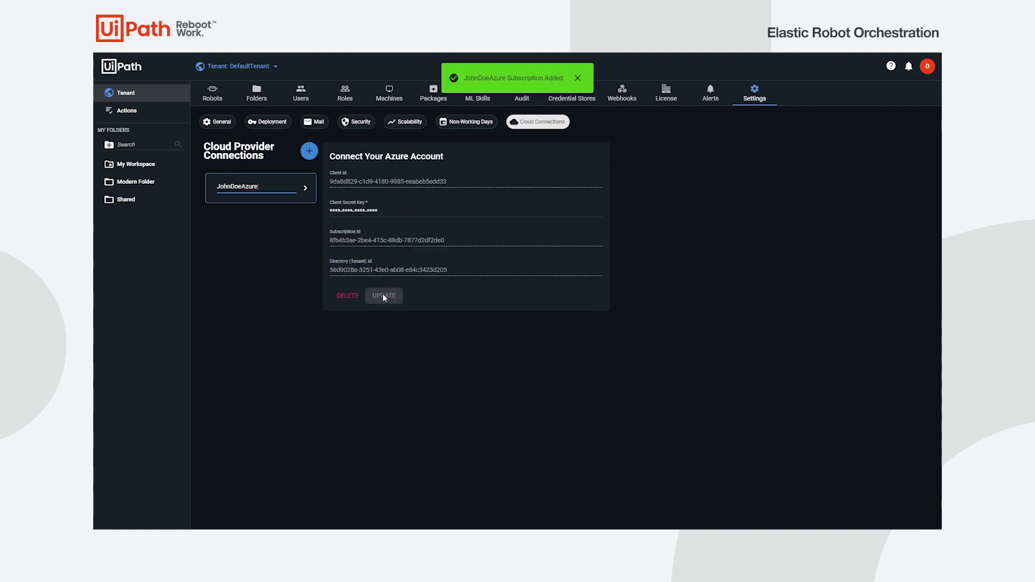
- Create and provision the AzureCloudMachines cloud machine pool using the Azure connection
left_click(389, 93)
left_click(879, 135)
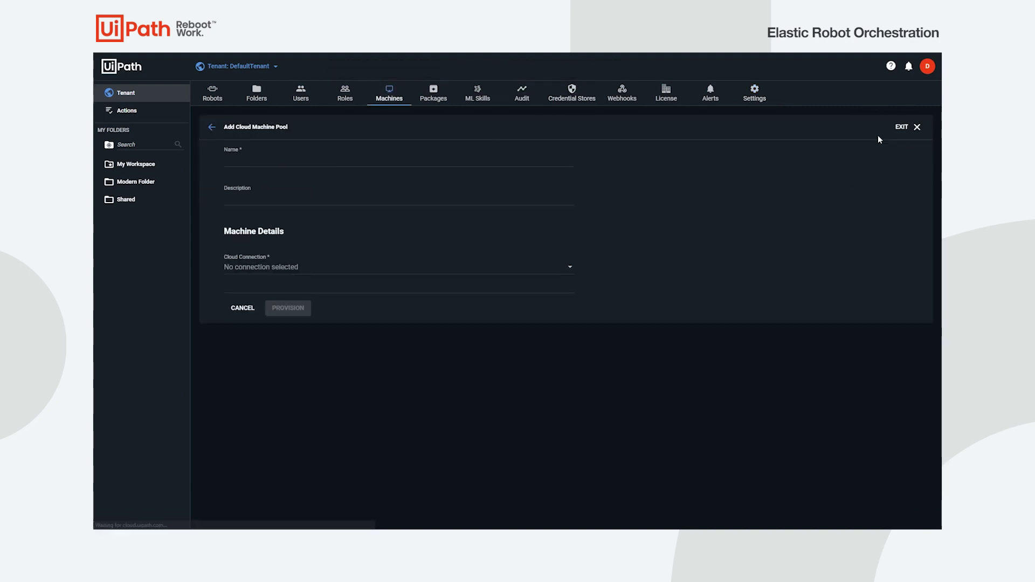
type("AzureCloudMachines")
left_click(345, 267)
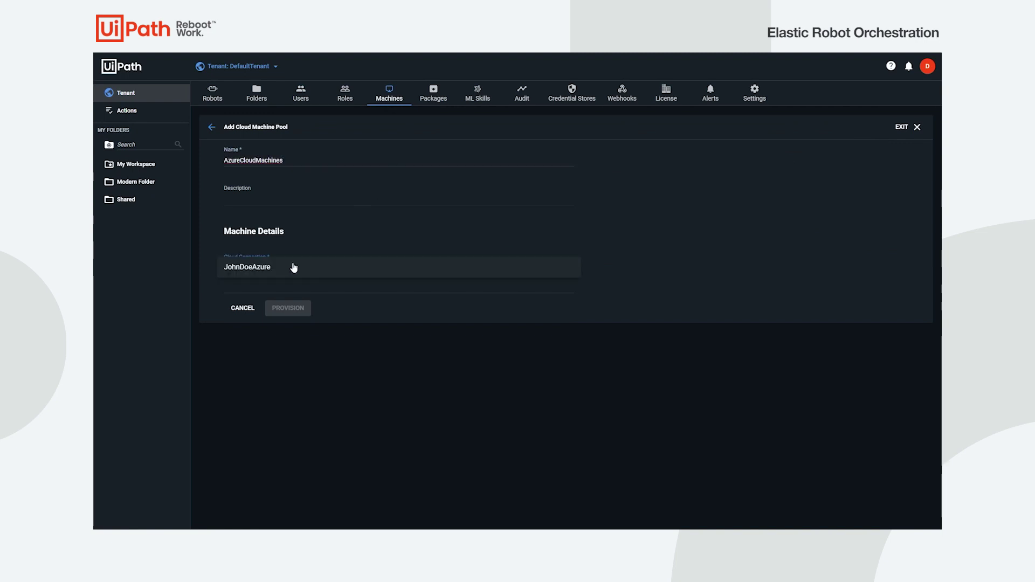
left_click(357, 268)
left_click(291, 377)
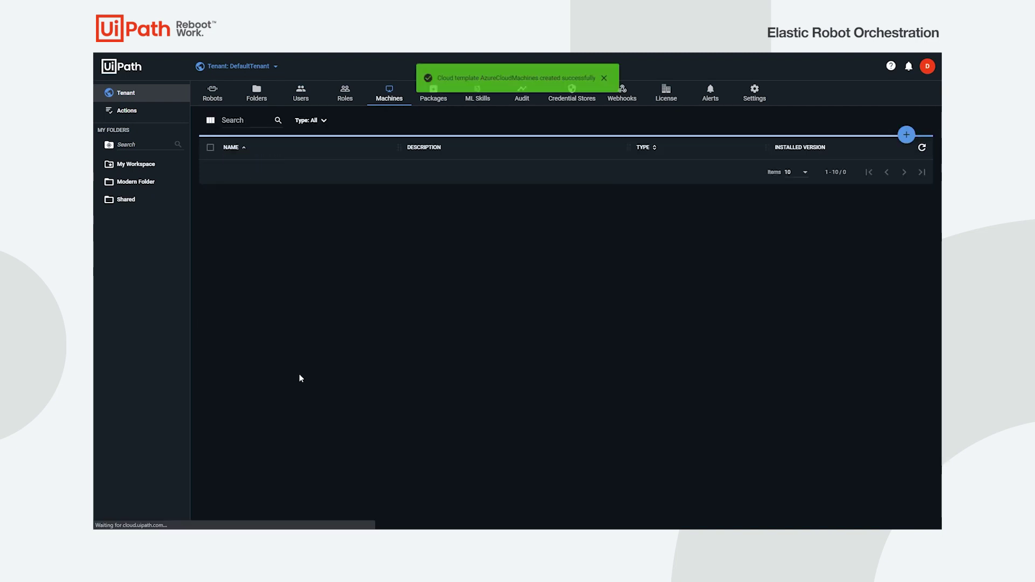
left_click(609, 79)
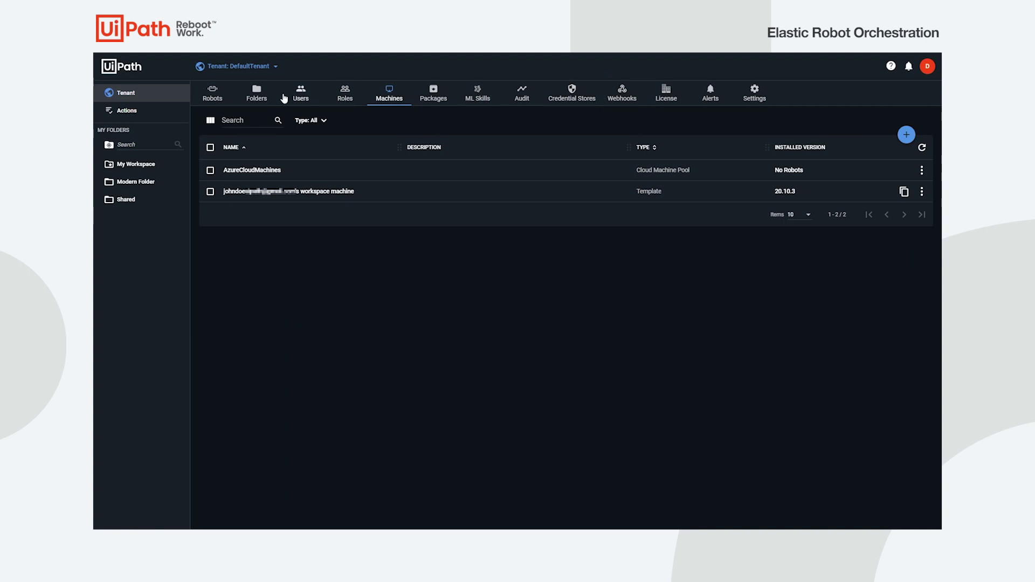
- Turn on automatic unattended robot creation for the folder's user
left_click(269, 98)
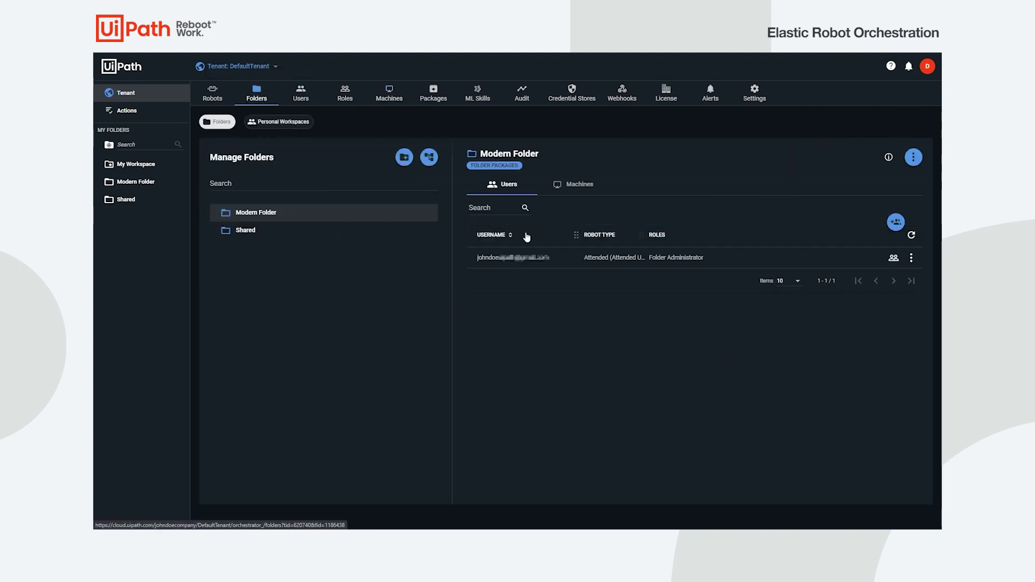
left_click(911, 258)
left_click(911, 276)
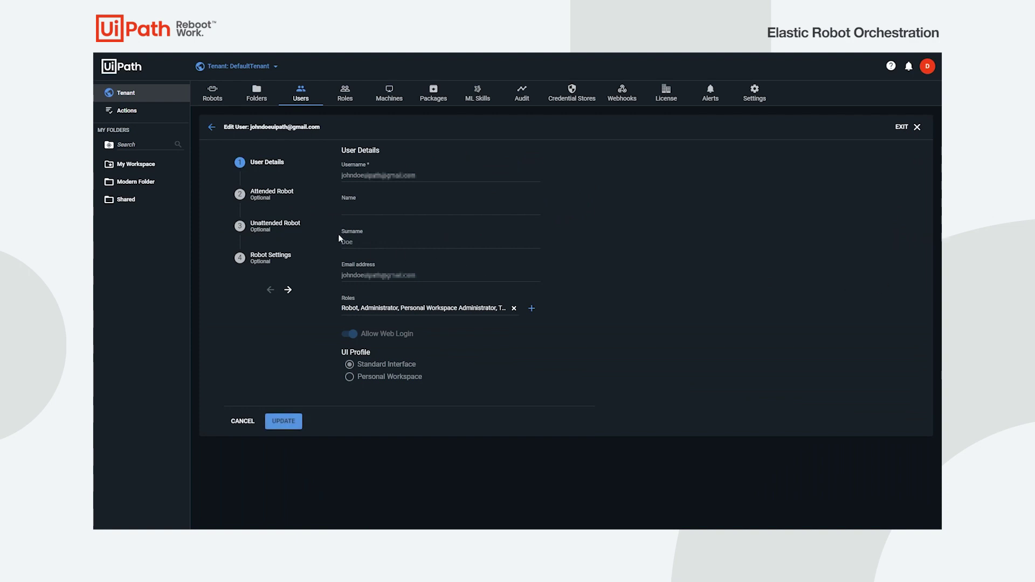
left_click(318, 232)
left_click(347, 168)
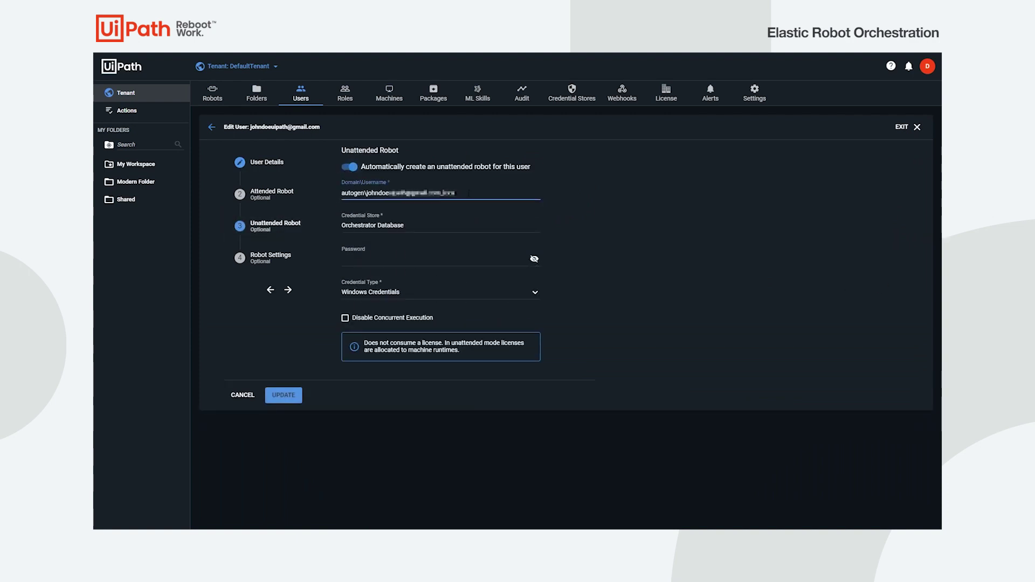
- Set the unattended robot's Windows credentials to .\johndoe with the account password and save
key("ctrl+a")
key("BackSpace")
type(".\\johndoe")
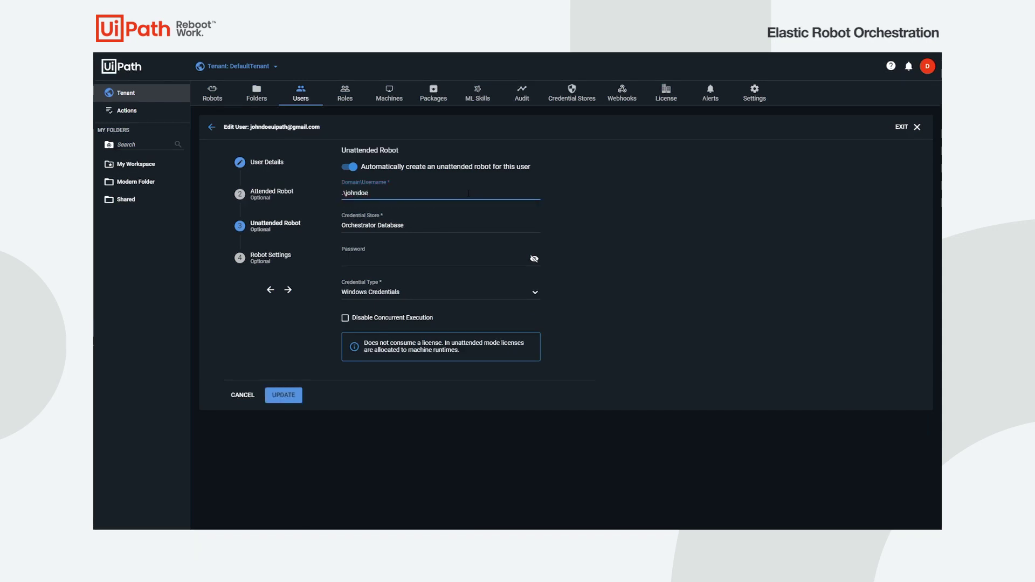
left_click(424, 259)
key("ctrl+v")
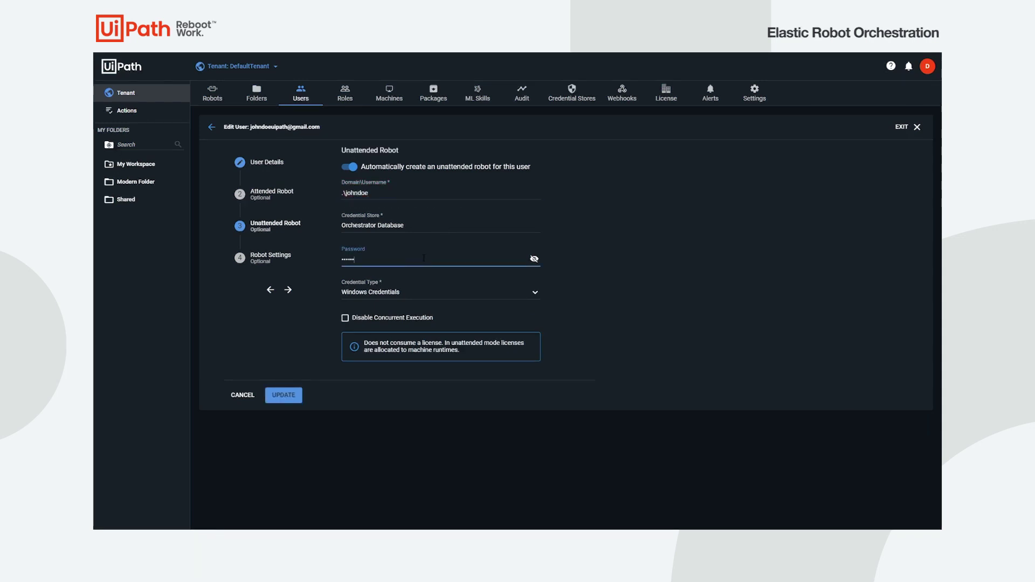
left_click(289, 389)
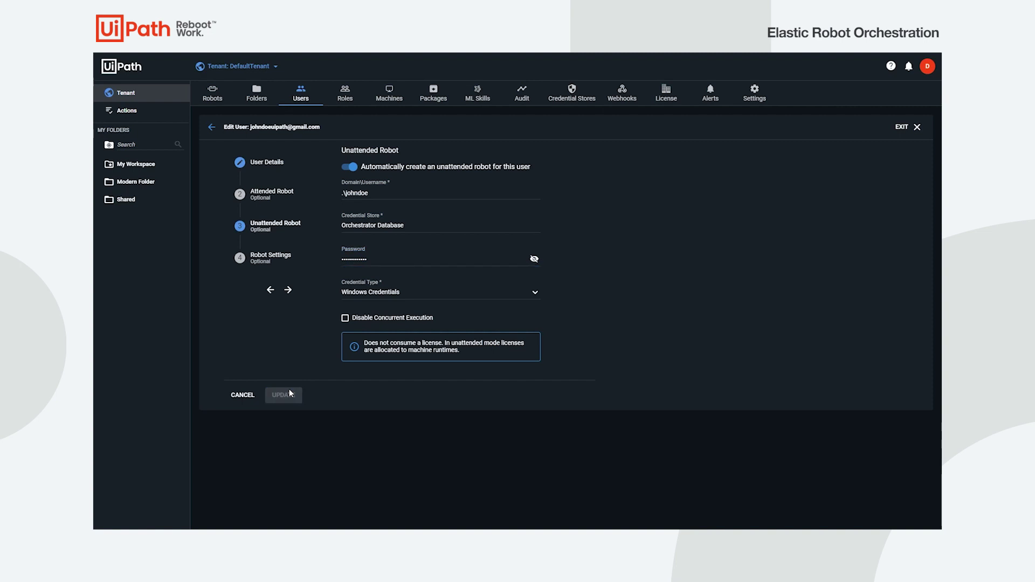
left_click(578, 79)
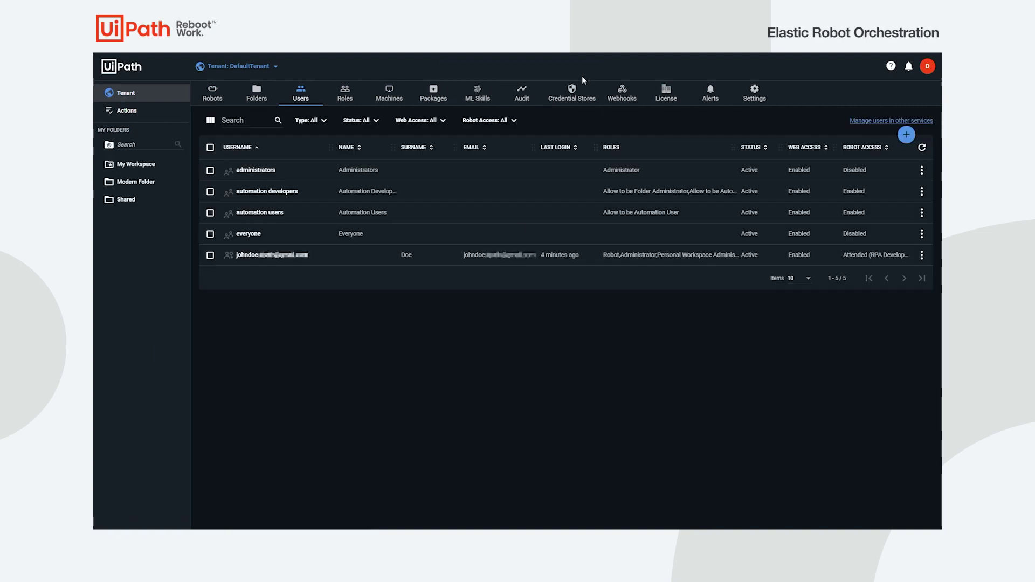
left_click(173, 185)
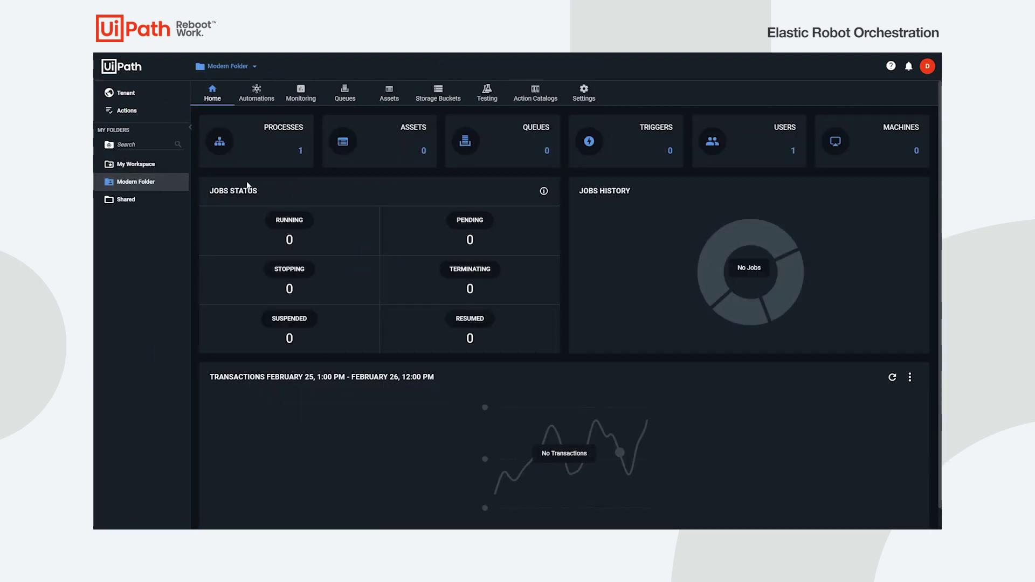
- Assign the AzureCloudMachines pool to Modern Folder
left_click(871, 155)
left_click(873, 153)
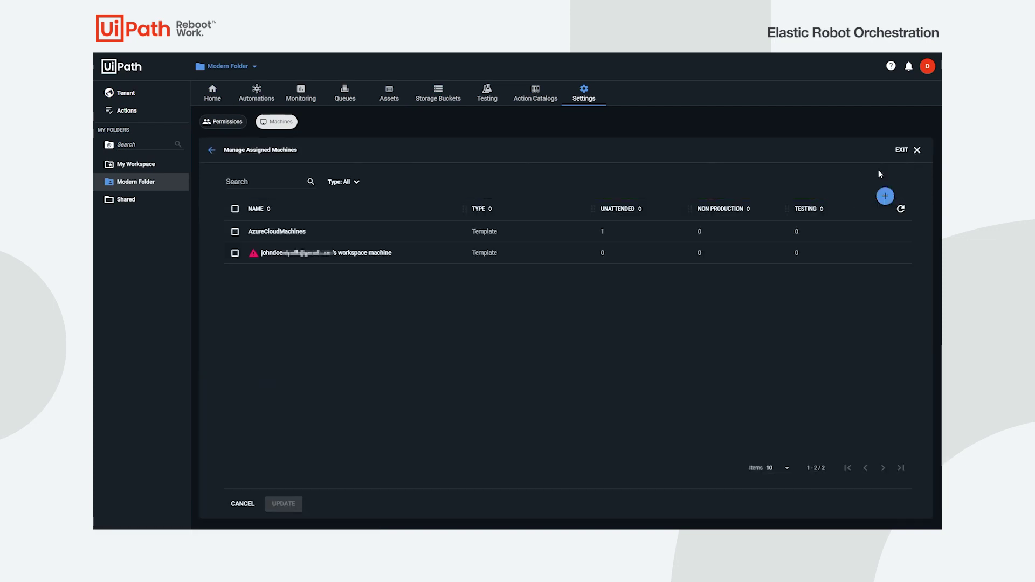
left_click(235, 232)
left_click(284, 505)
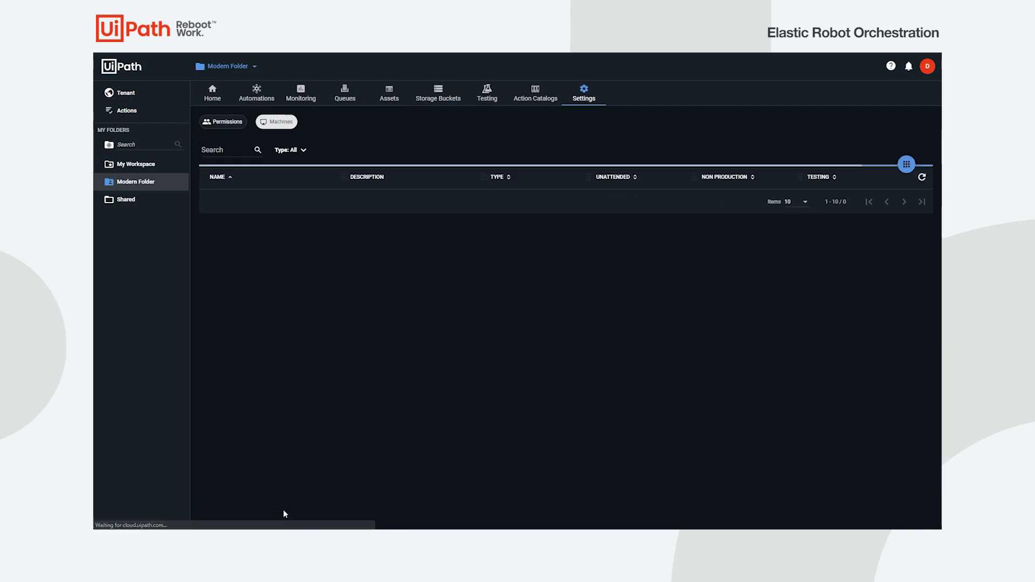
- Run UnattendedProcess2 as an unattended job, check it succeeded, then view the tenant's Alerts
left_click(264, 95)
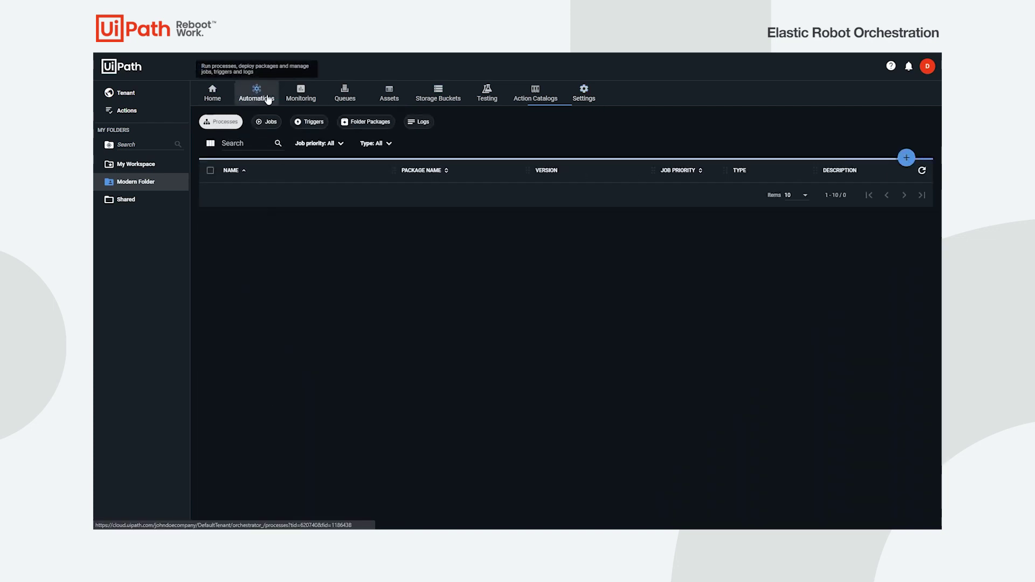
left_click(904, 193)
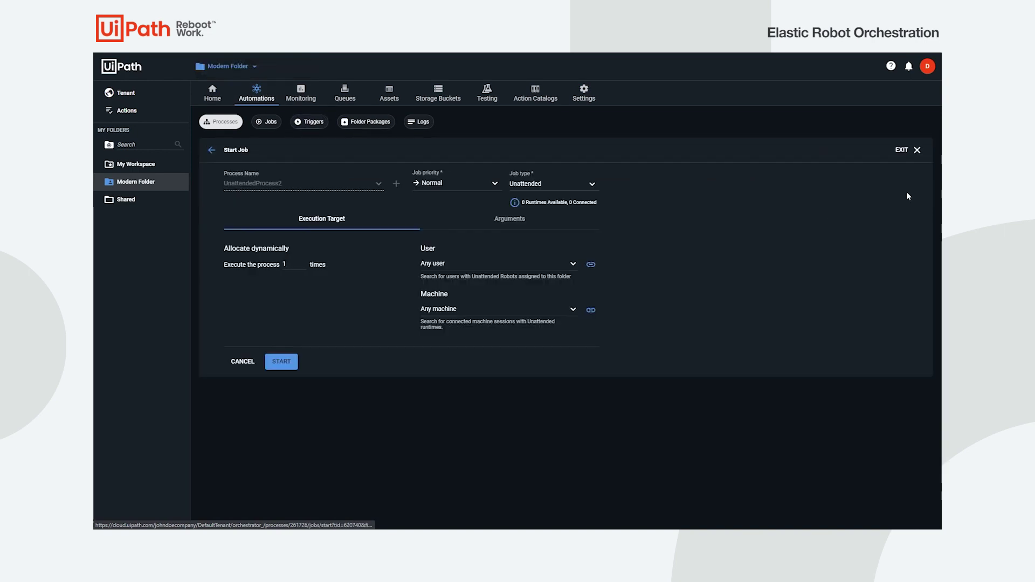
left_click(289, 362)
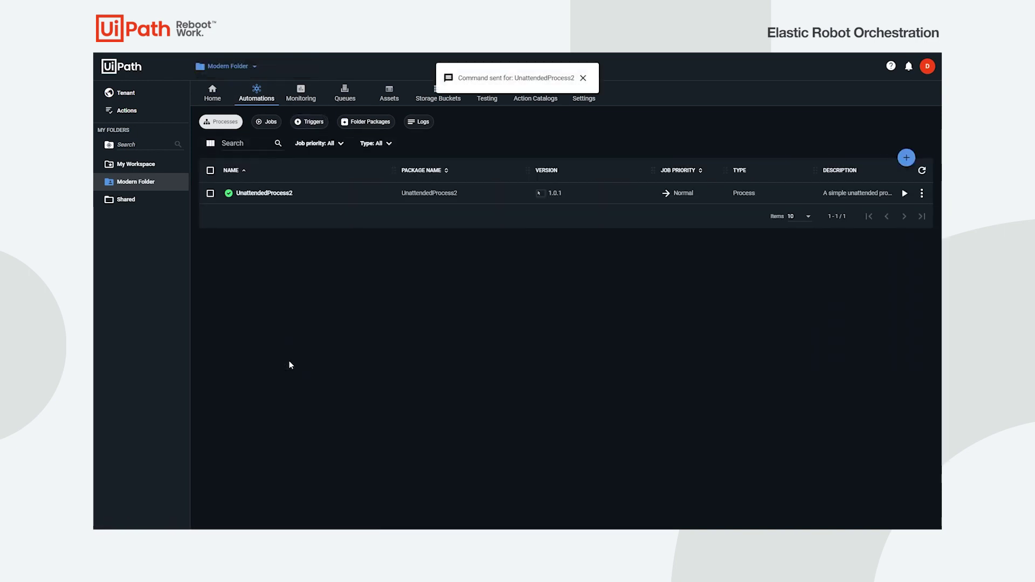
left_click(270, 129)
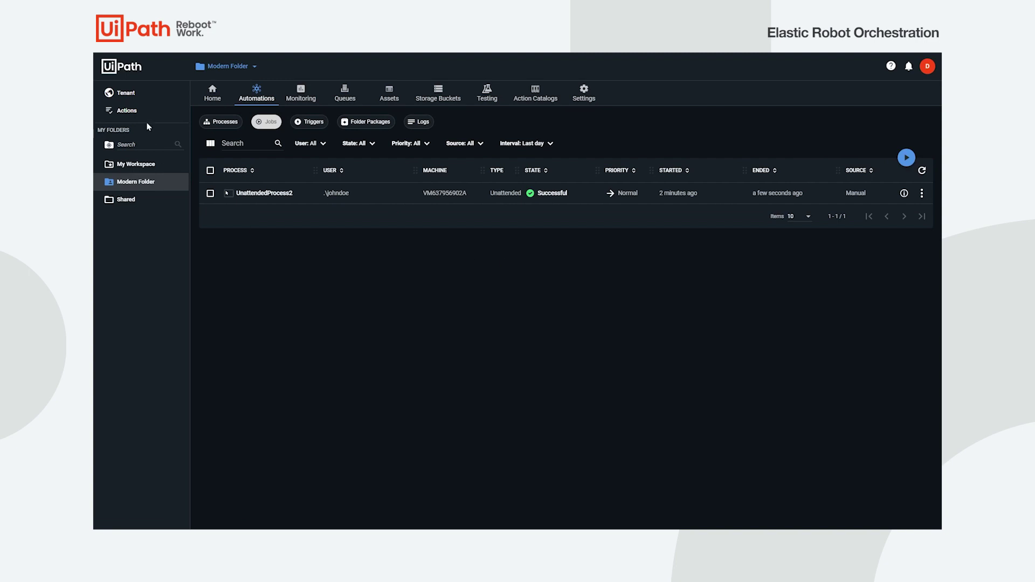
left_click(141, 97)
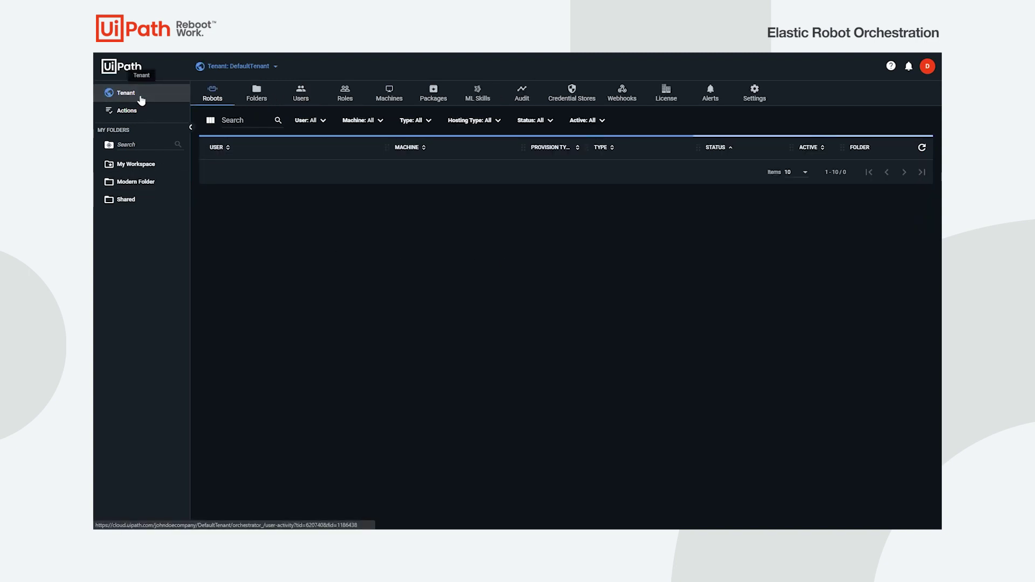
left_click(715, 95)
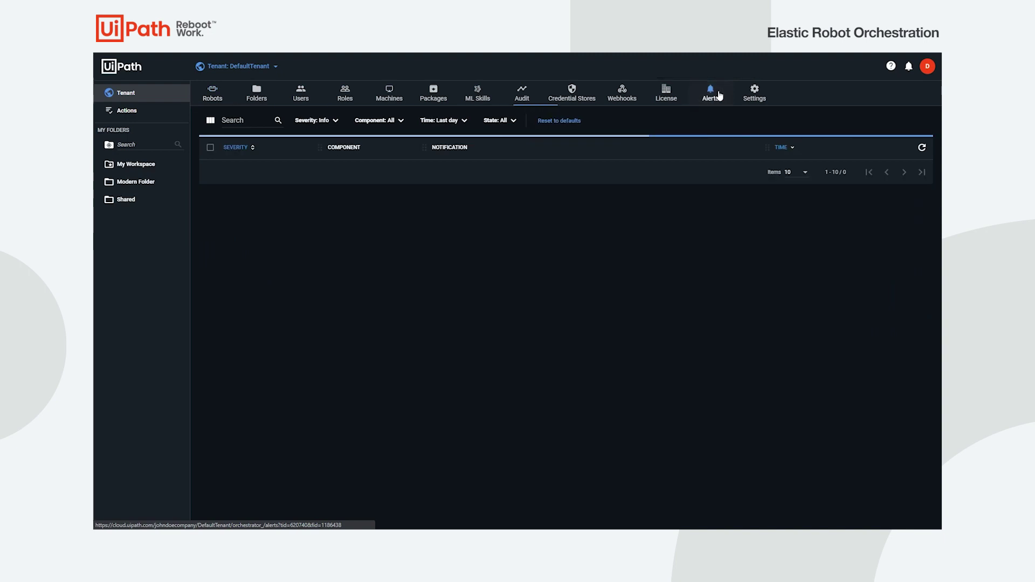